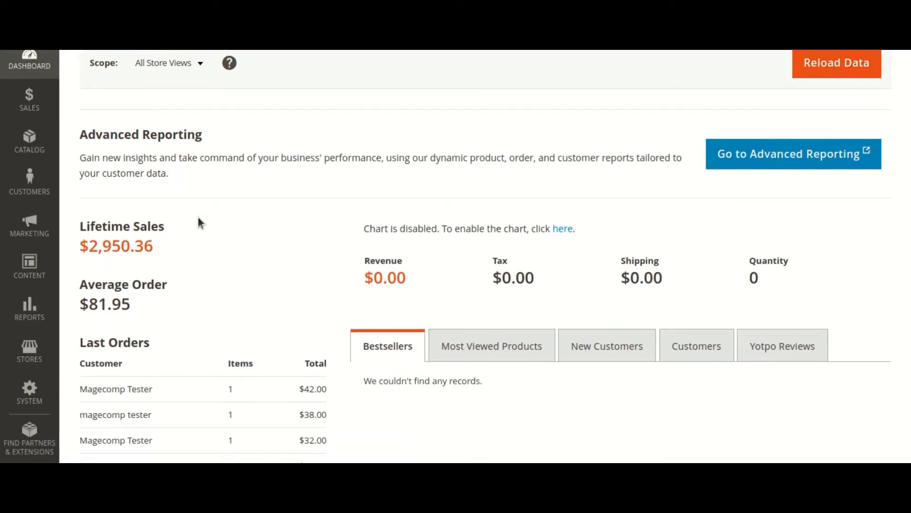
- Open the design configuration of the Default Store View under Main Website Store for editing
click(29, 265)
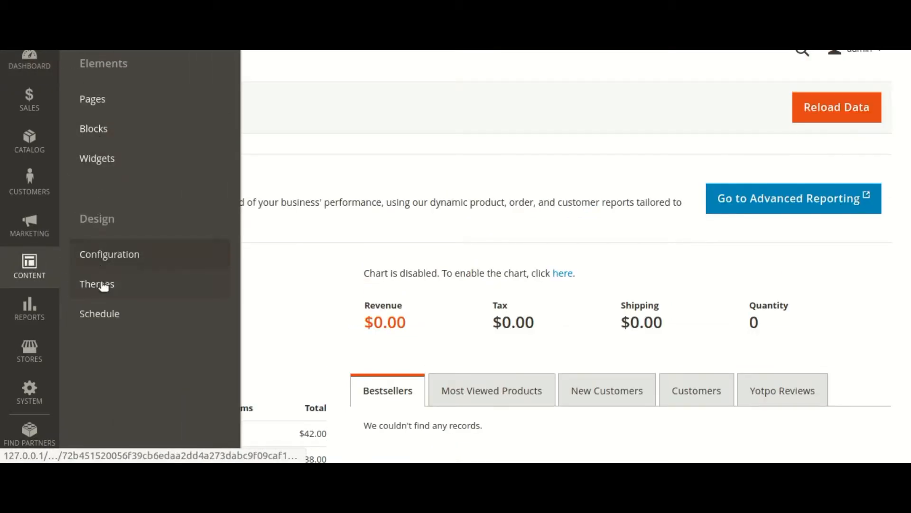
click(114, 257)
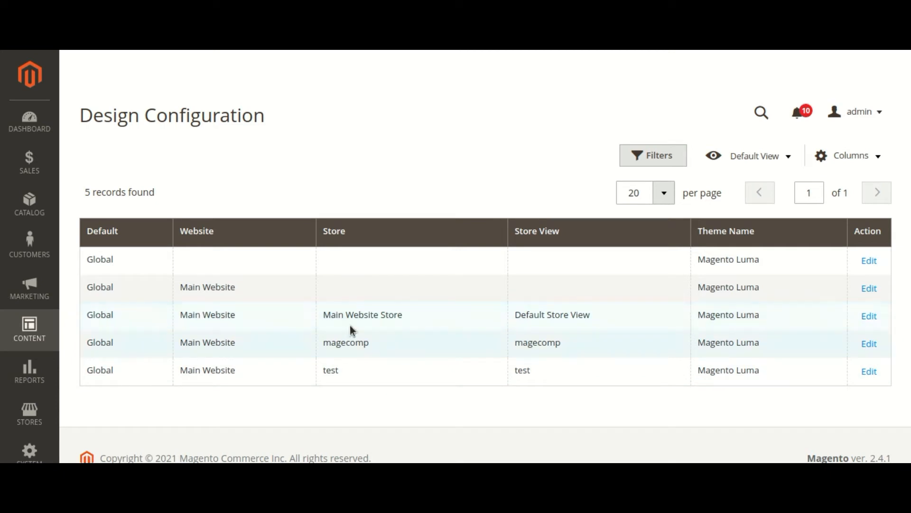
click(870, 316)
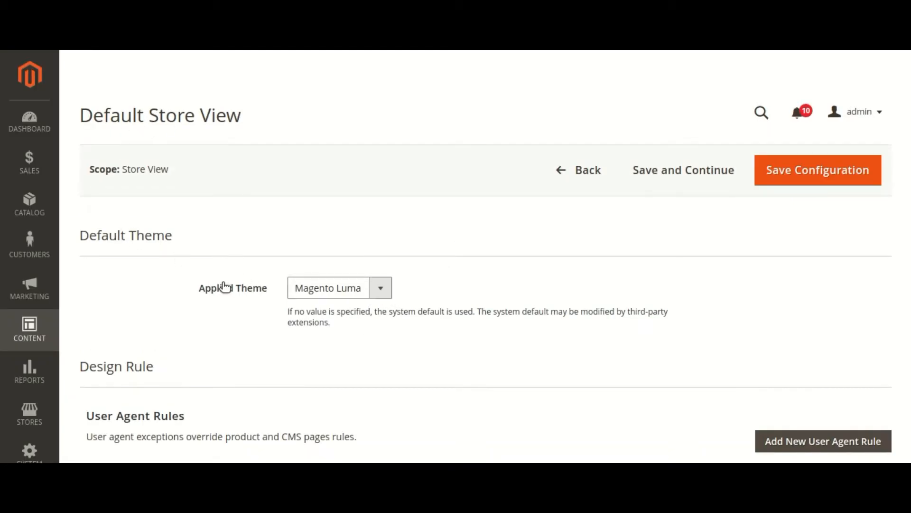
- Select Magento Luma as the applied theme and expand the Product Image Watermarks settings
click(380, 293)
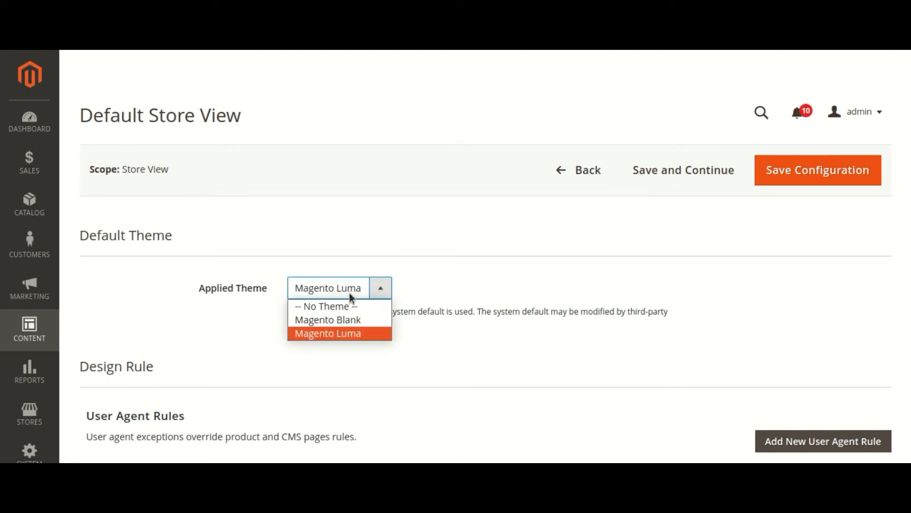
click(343, 333)
scroll(351, 337, down, 10)
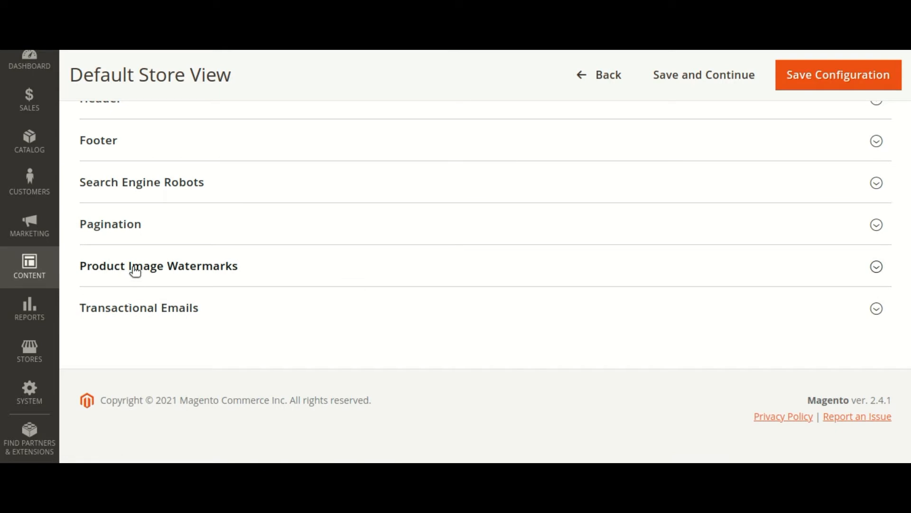
click(325, 281)
scroll(137, 237, down, 2)
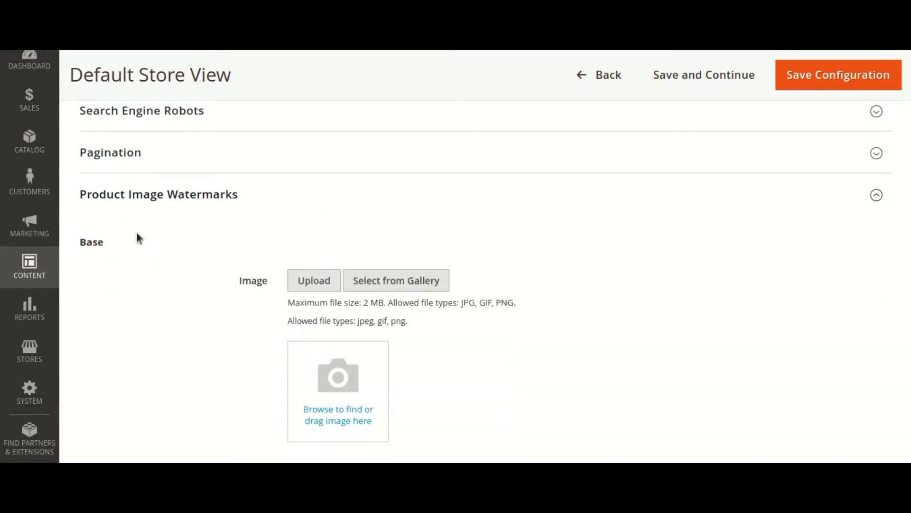
- Upload magecomp-logo-300x300.png as the Base watermark image, and delete it again
click(312, 286)
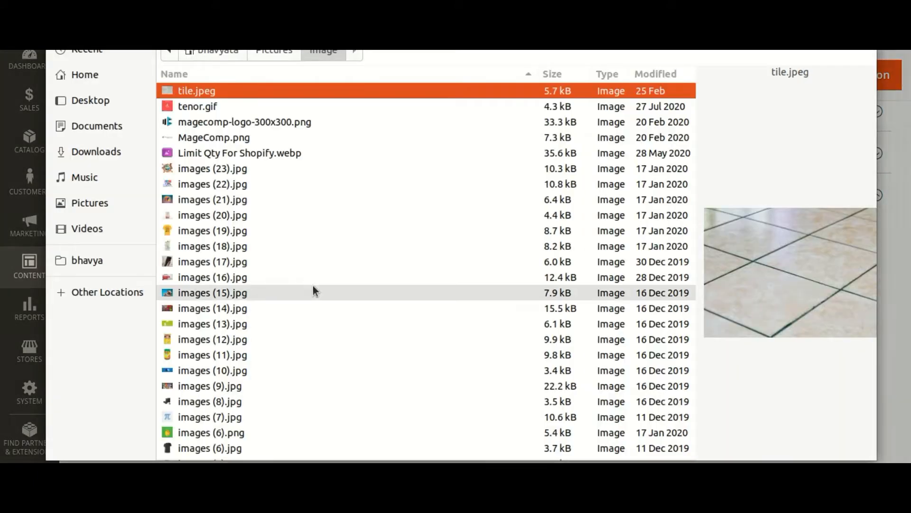
scroll(214, 240, down, 1)
scroll(213, 236, up, 1)
click(207, 122)
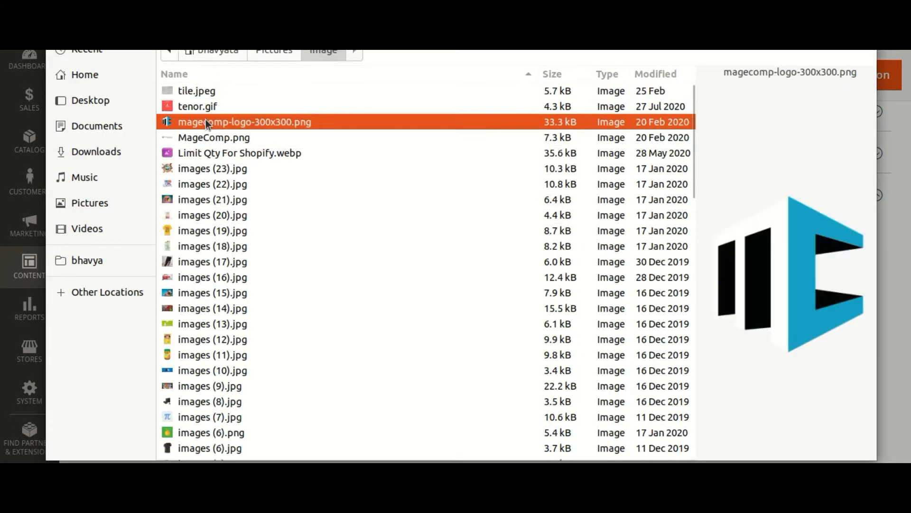
key(Return)
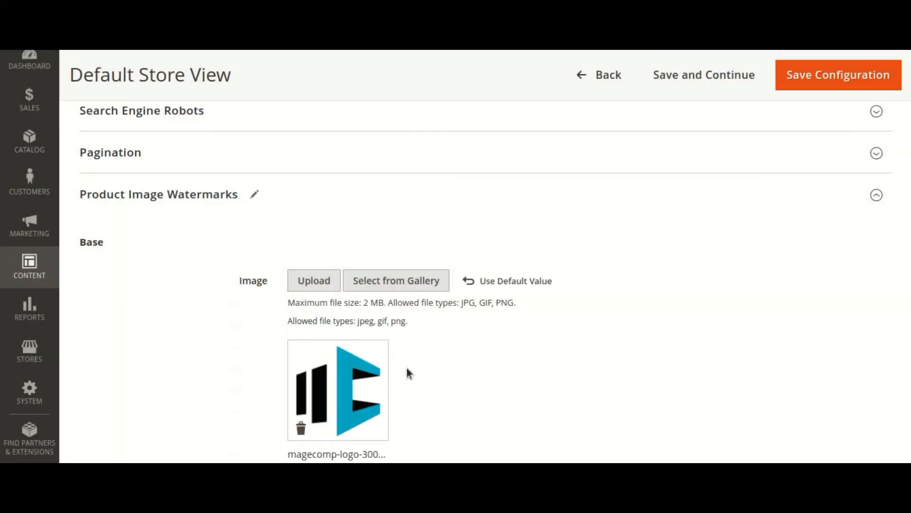
scroll(340, 390, down, 4)
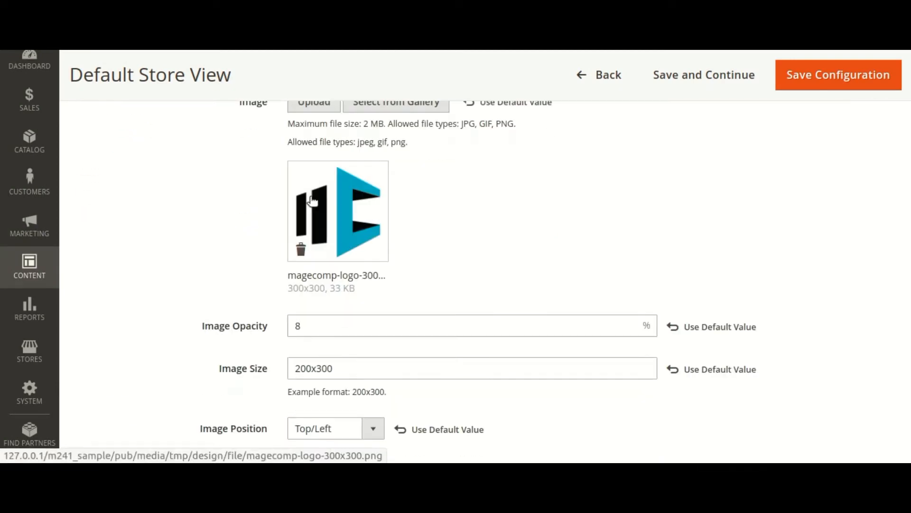
click(302, 251)
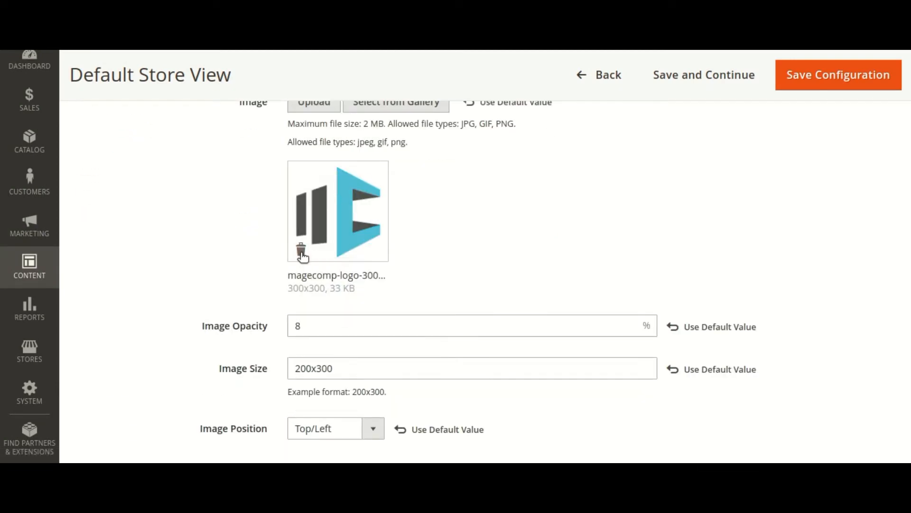
- Upload magecomp-logo-300x300.png as the Base product image watermark
scroll(332, 155, up, 2)
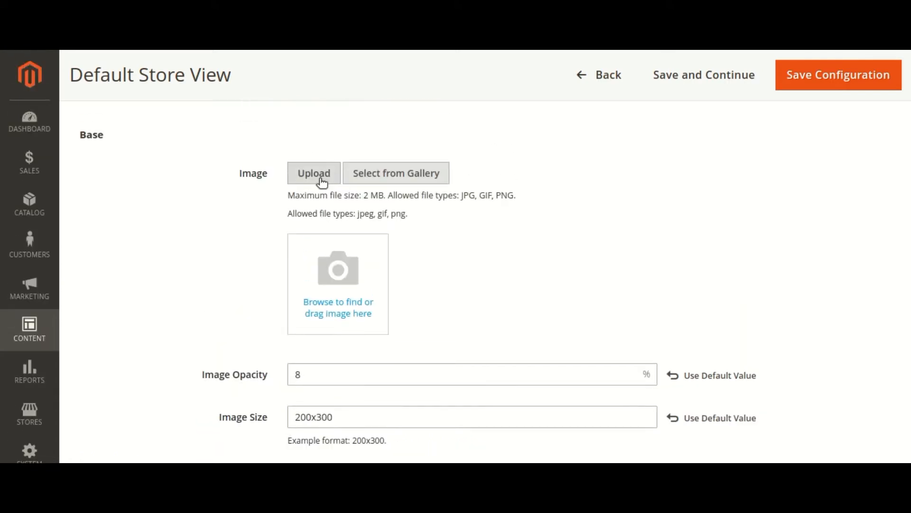
click(313, 173)
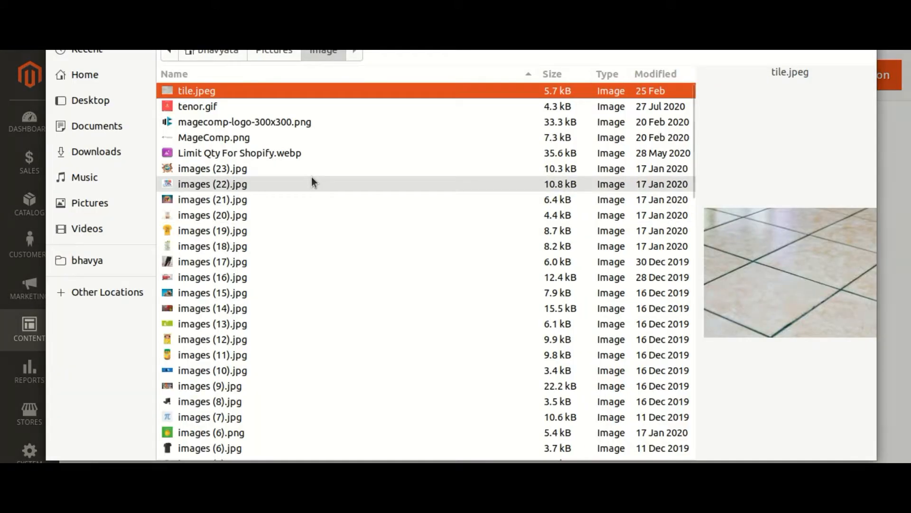
click(230, 122)
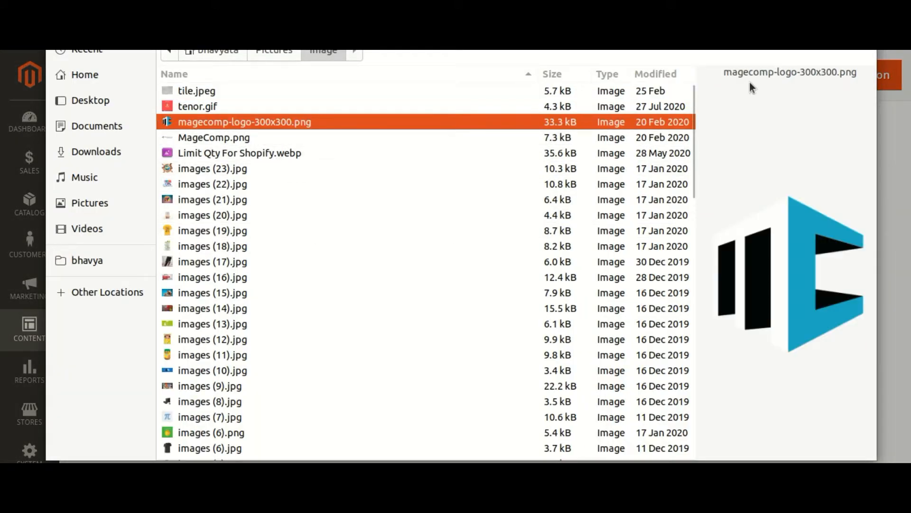
key(Return)
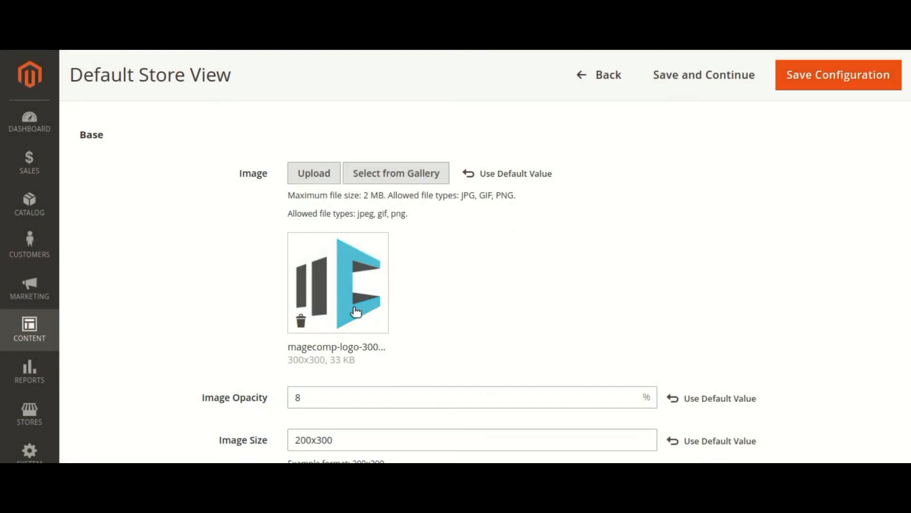
- Set the Base watermark's image opacity to 9%, image size to 200x300 and image position to Top/Left
scroll(342, 308, down, 2)
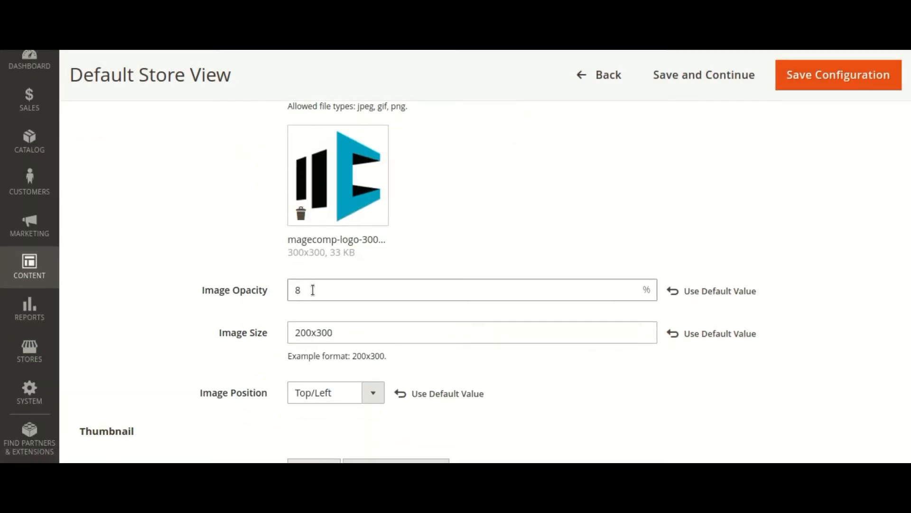
drag(313, 290, 273, 295)
text(9)
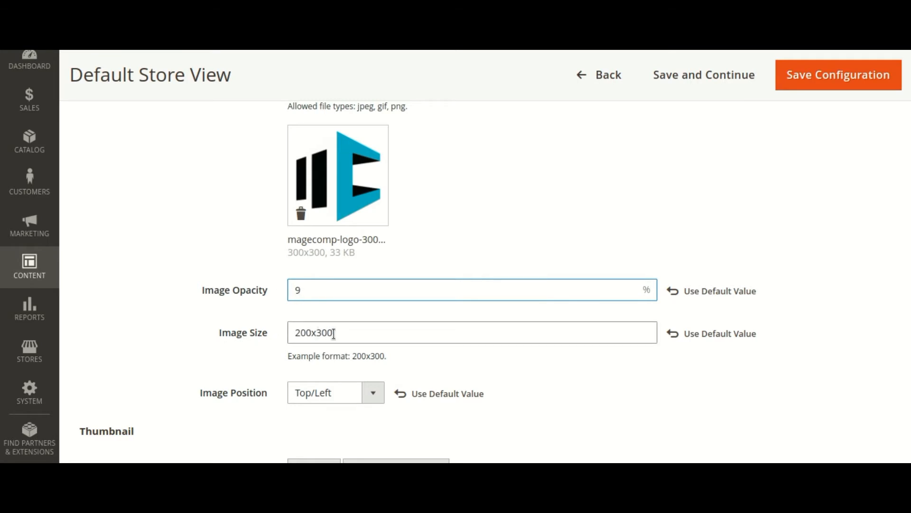
drag(333, 333, 281, 336)
text(200)
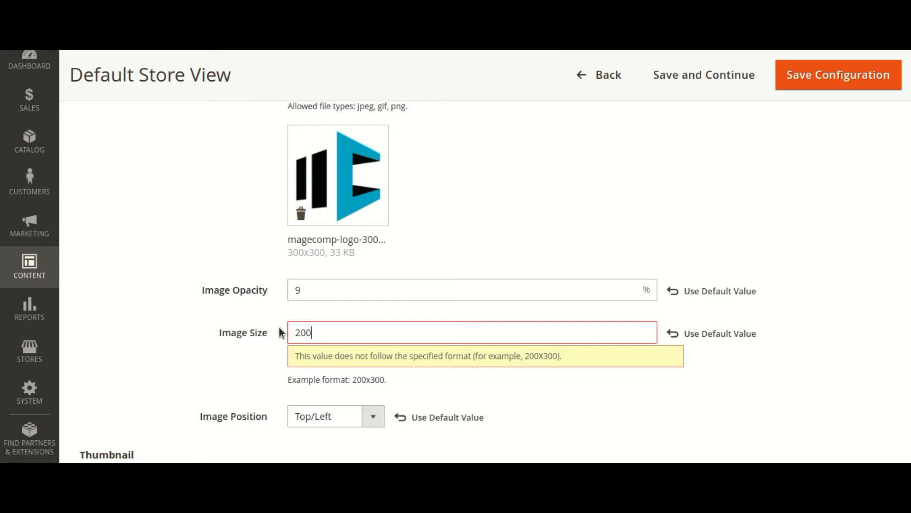
text(x300)
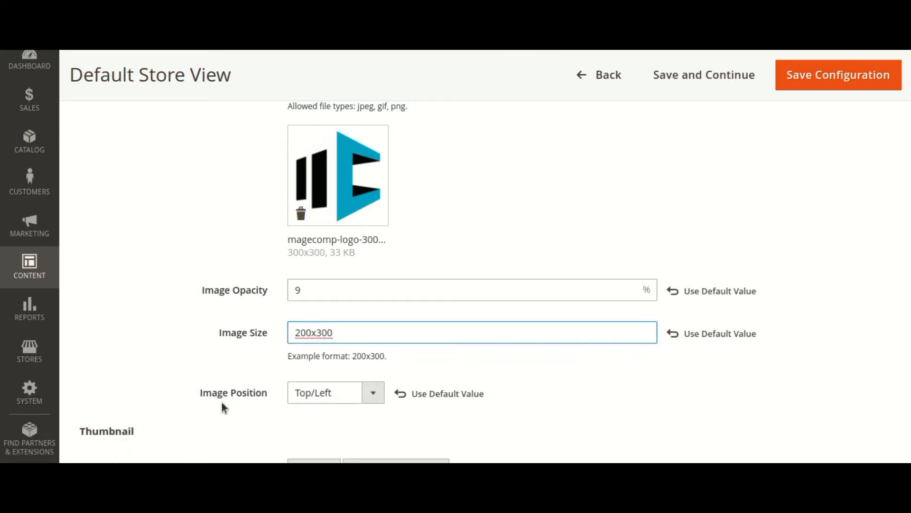
click(371, 392)
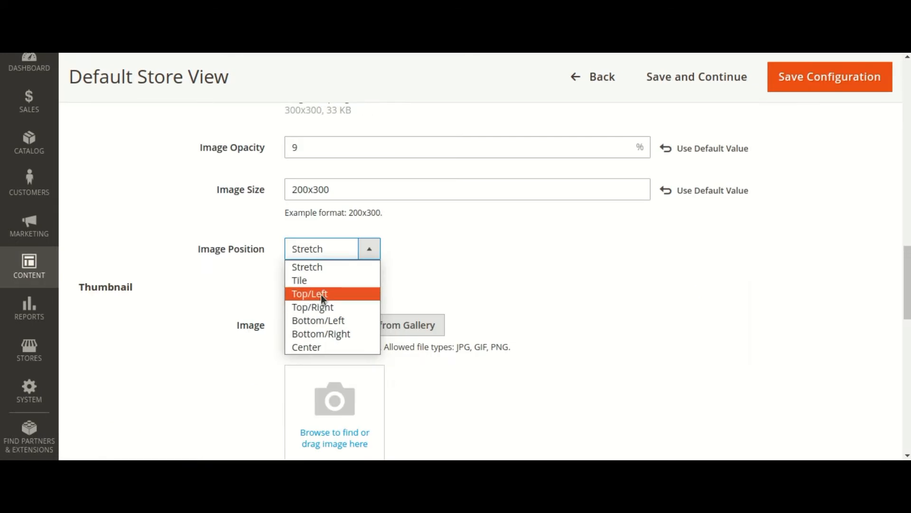
click(321, 295)
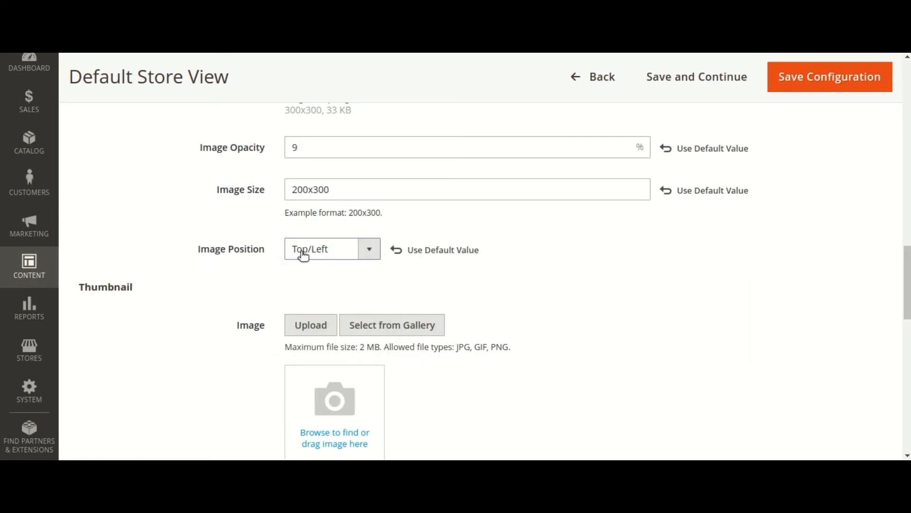
- Upload magecomp-logo-300x300.png as the Thumbnail watermark image
scroll(113, 247, down, 1)
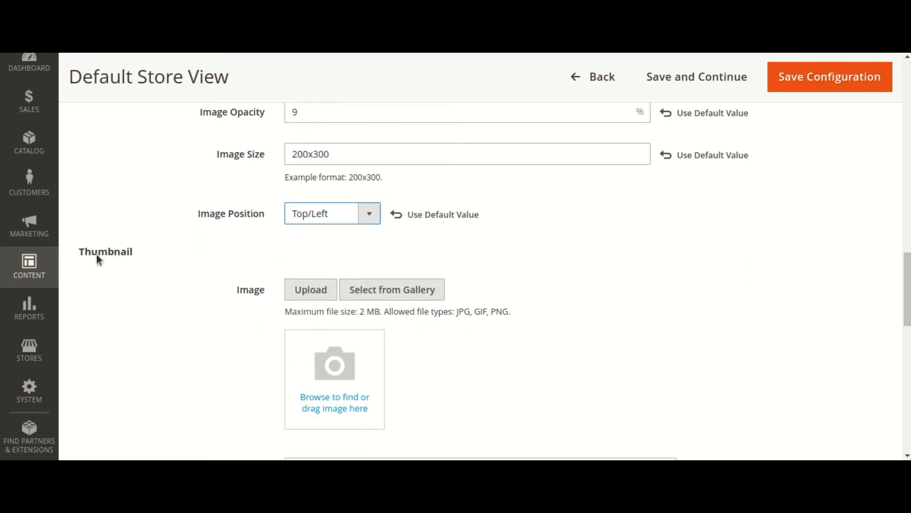
scroll(153, 313, down, 2)
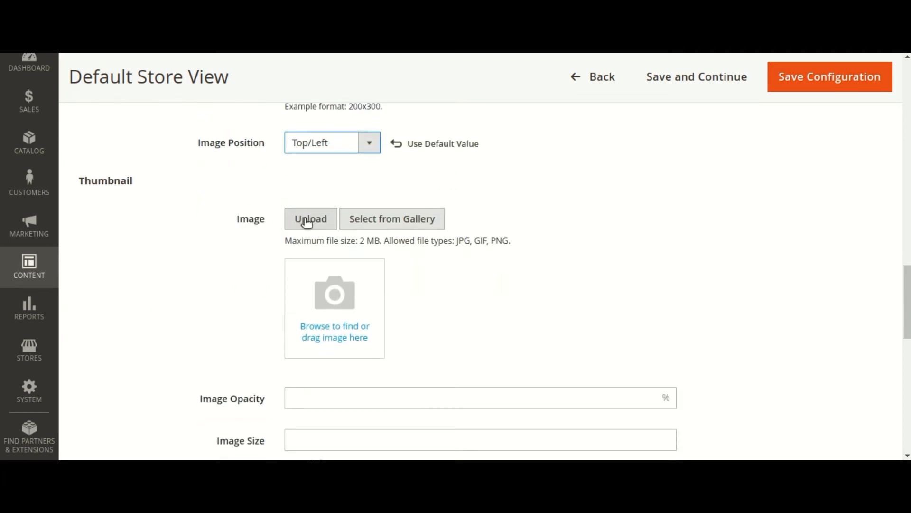
click(312, 219)
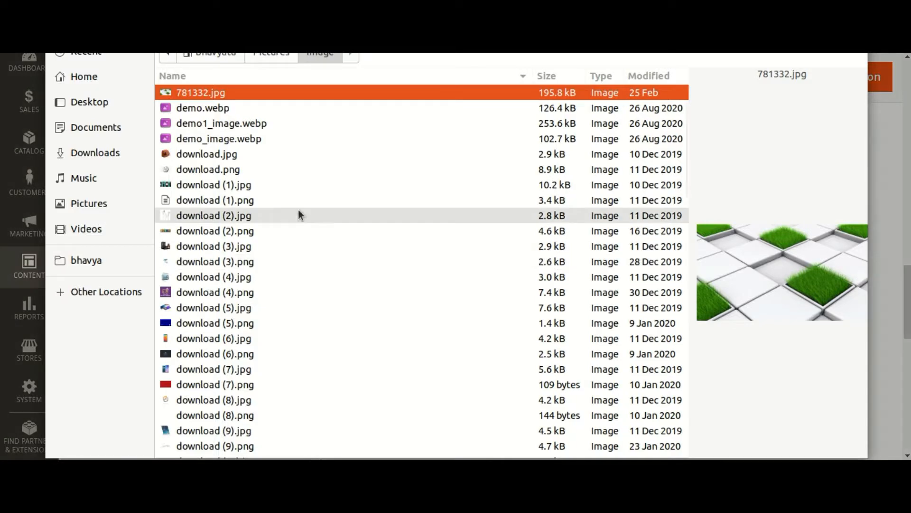
scroll(254, 240, down, 10)
scroll(256, 307, down, 8)
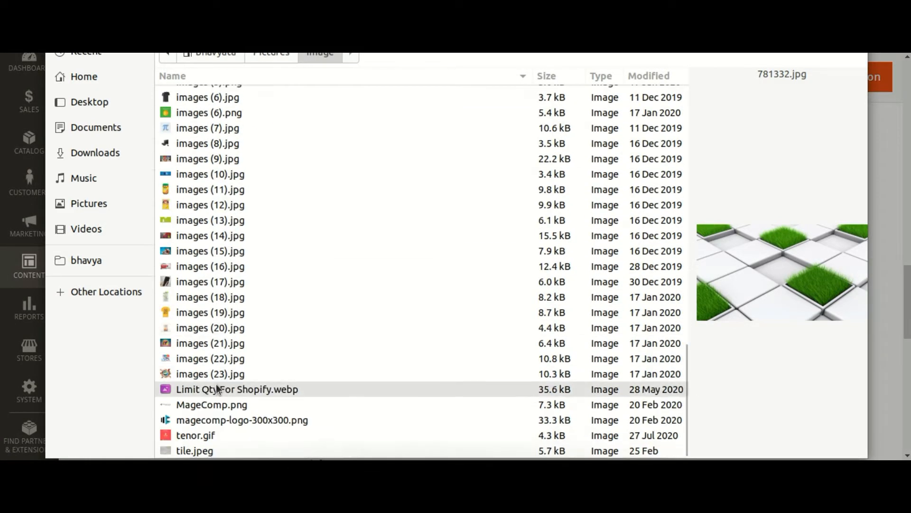
click(223, 420)
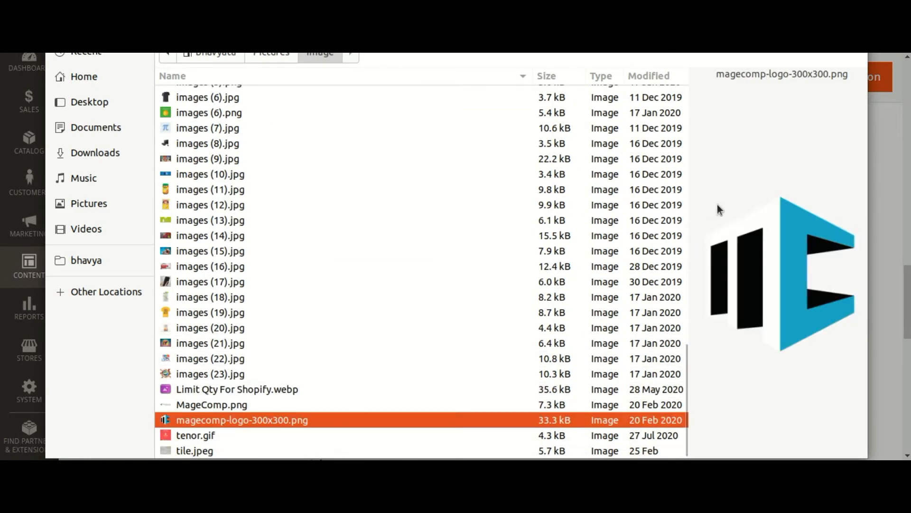
key(Return)
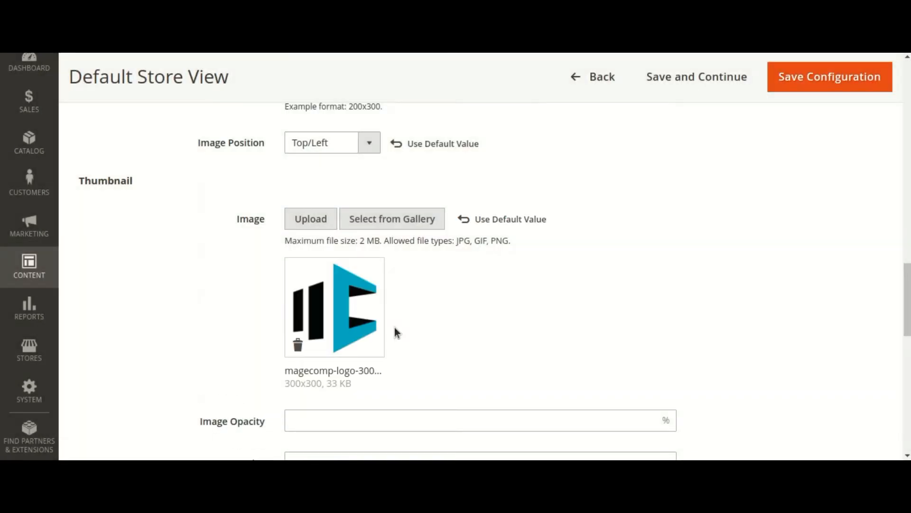
- Set the Thumbnail watermark's image opacity to 9% and its image size to 200x300
scroll(504, 354, down, 1)
scroll(504, 352, down, 3)
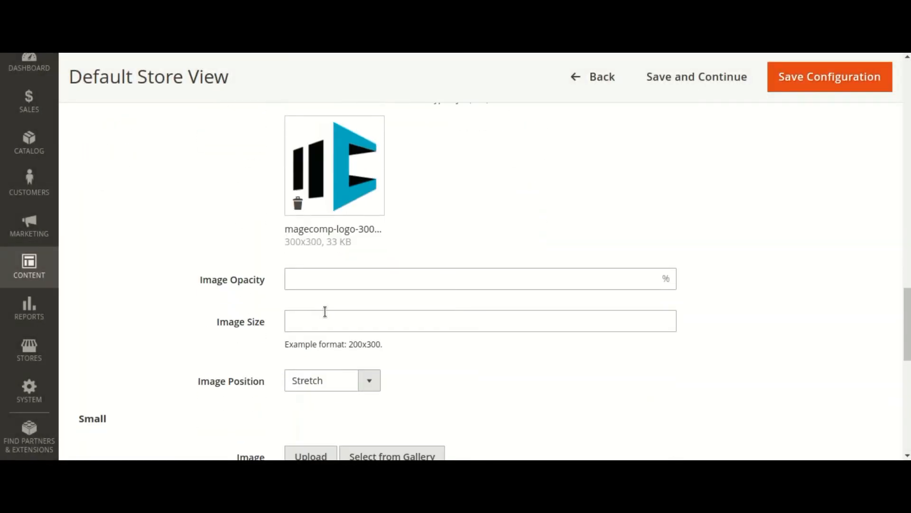
click(308, 274)
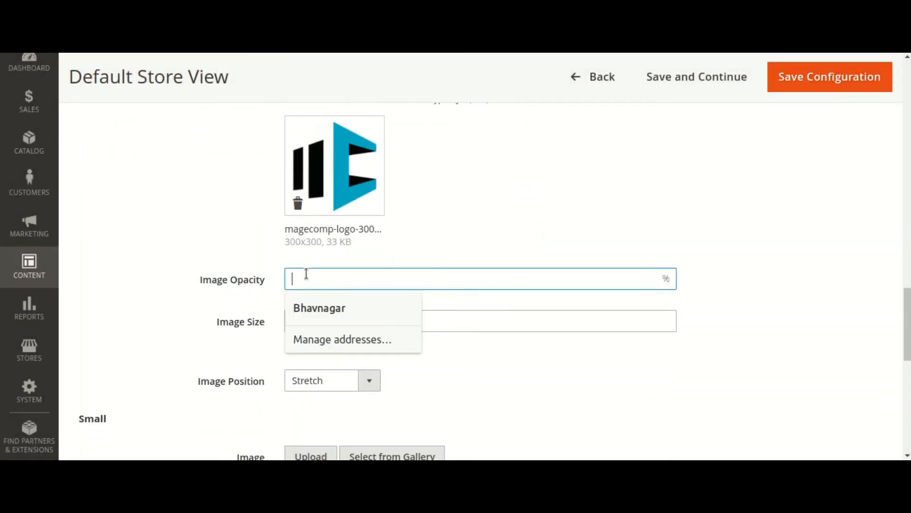
text(9)
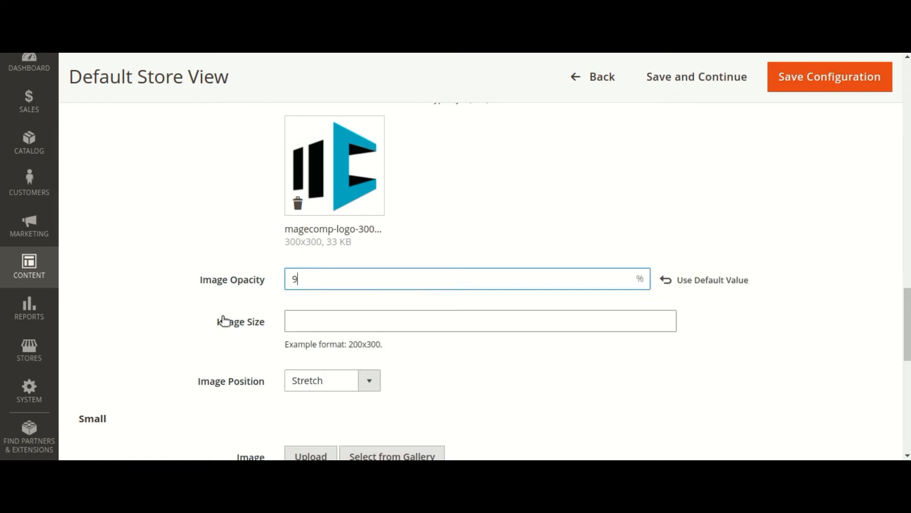
click(322, 315)
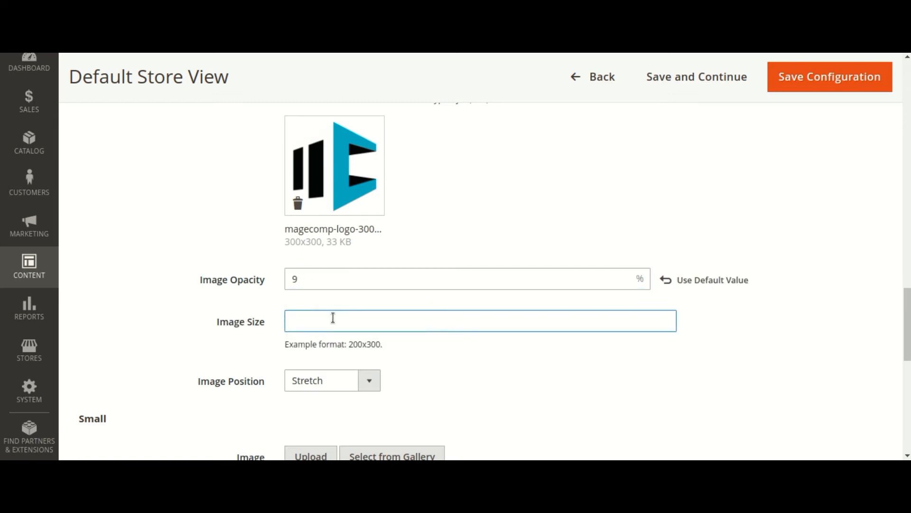
text(200x300)
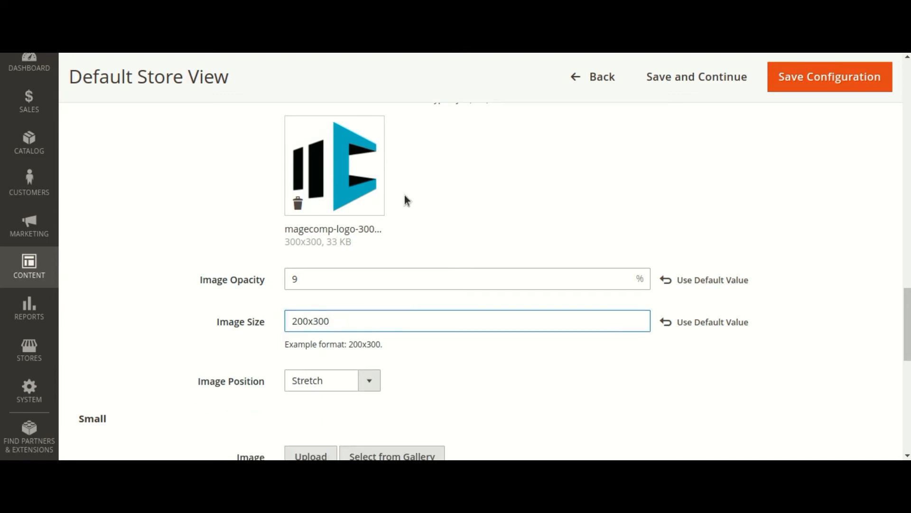
- Set the Thumbnail watermark's image position to Top/Right
scroll(428, 247, down, 2)
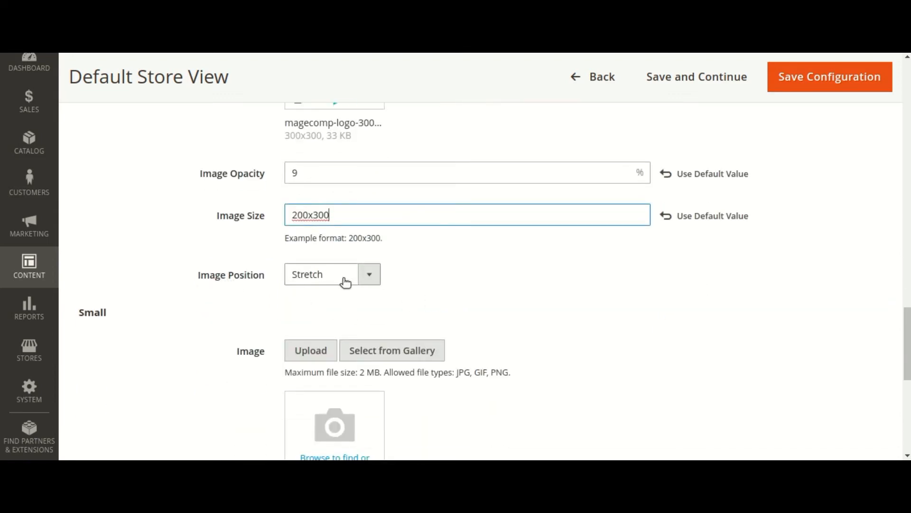
click(369, 275)
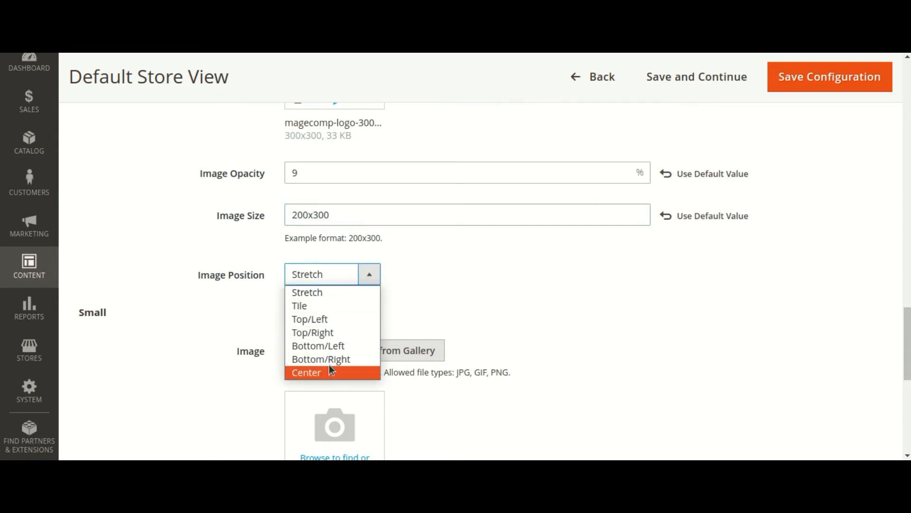
click(324, 320)
click(368, 275)
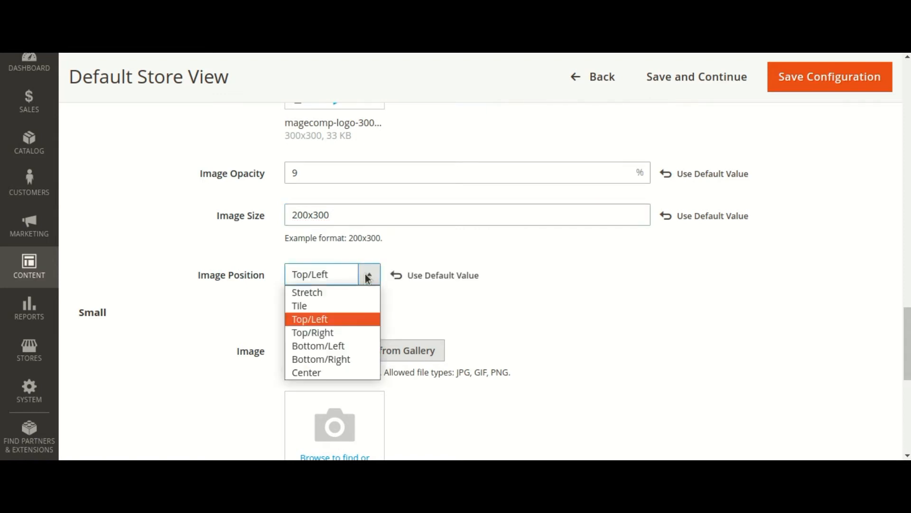
click(335, 332)
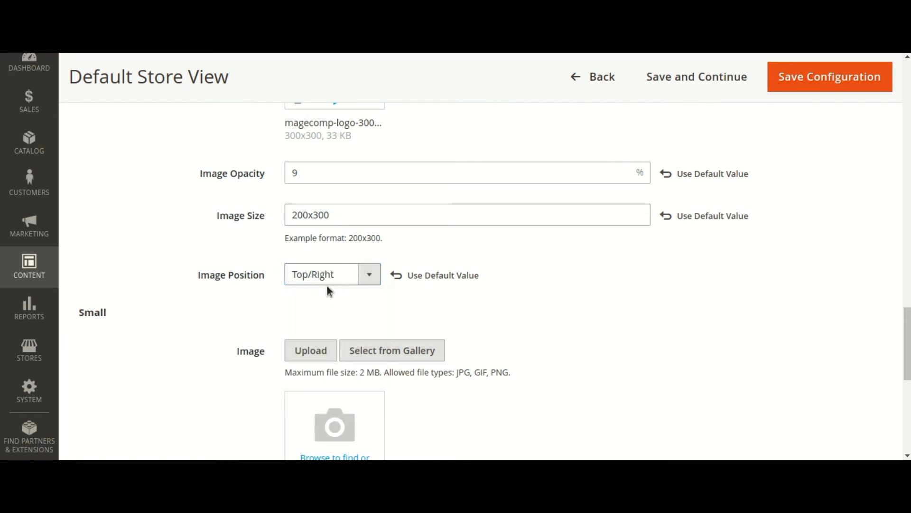
- Upload magecomp-logo-300x300.png as the Small product image watermark
scroll(328, 287, down, 4)
scroll(205, 247, down, 1)
scroll(171, 239, up, 2)
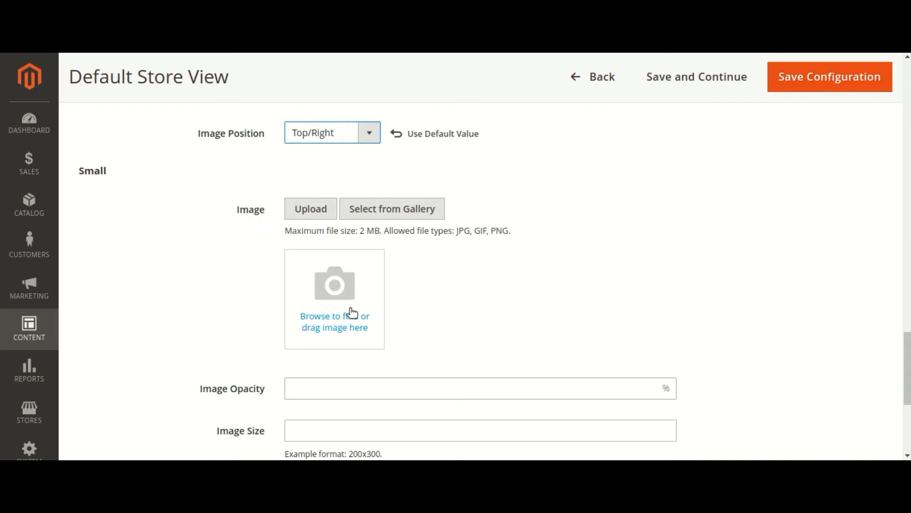
click(318, 212)
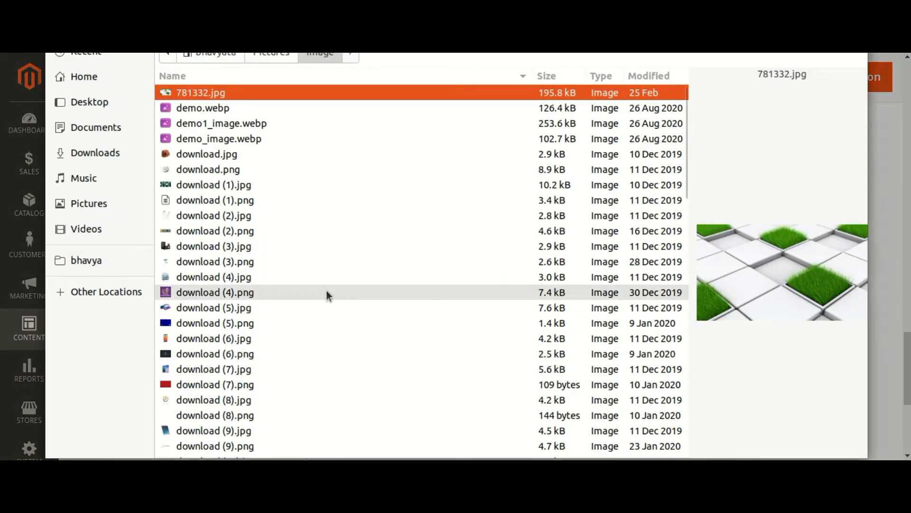
scroll(276, 265, down, 8)
scroll(275, 263, down, 9)
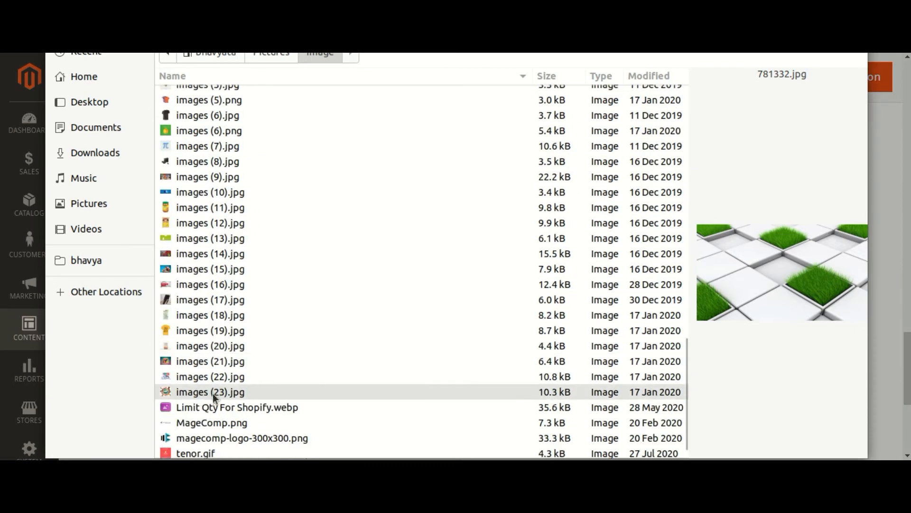
click(223, 438)
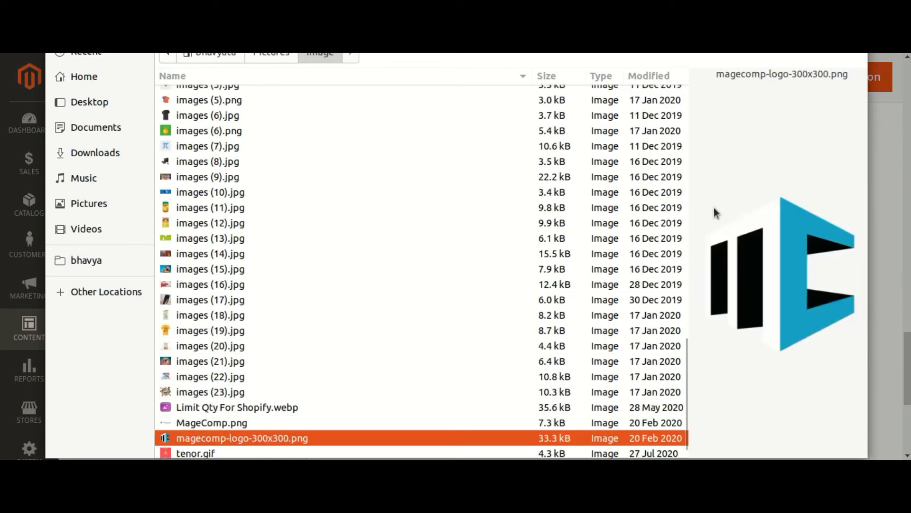
key(Return)
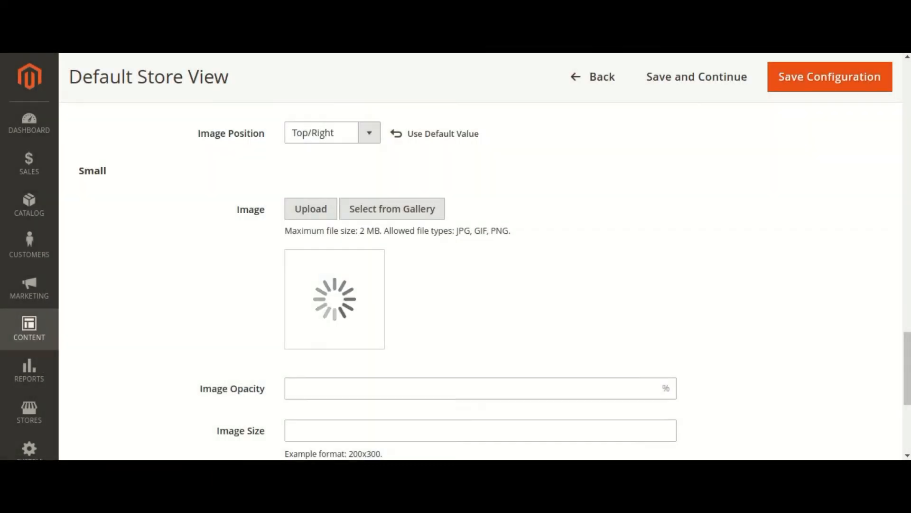
- Set the Small watermark's image opacity to 9% and its image size to 200x300
scroll(444, 336, down, 3)
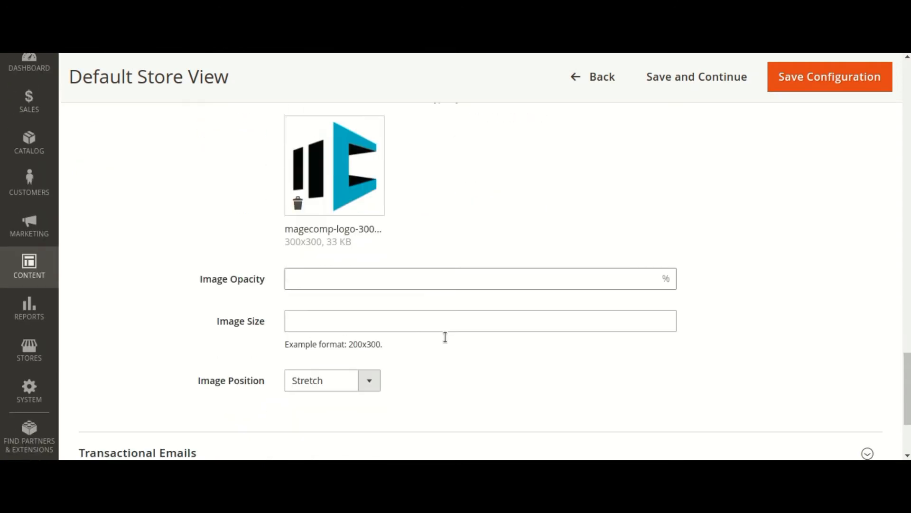
click(313, 269)
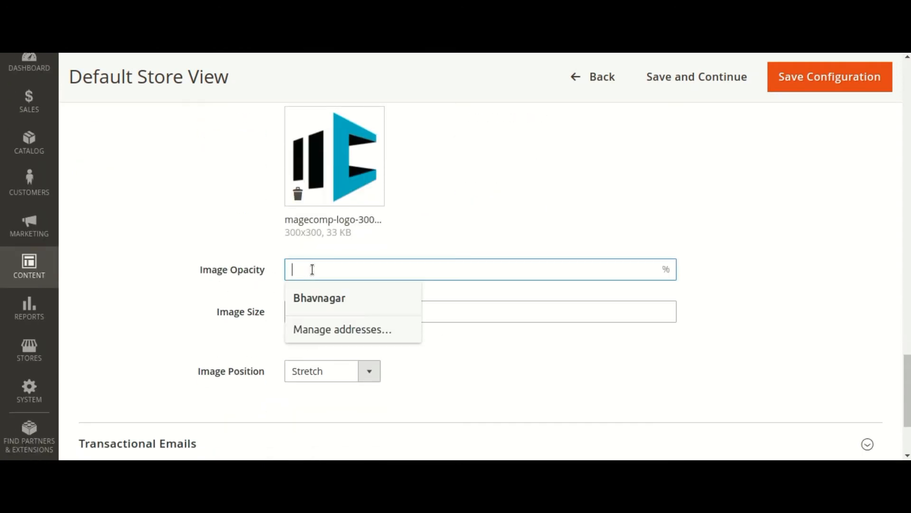
text(9)
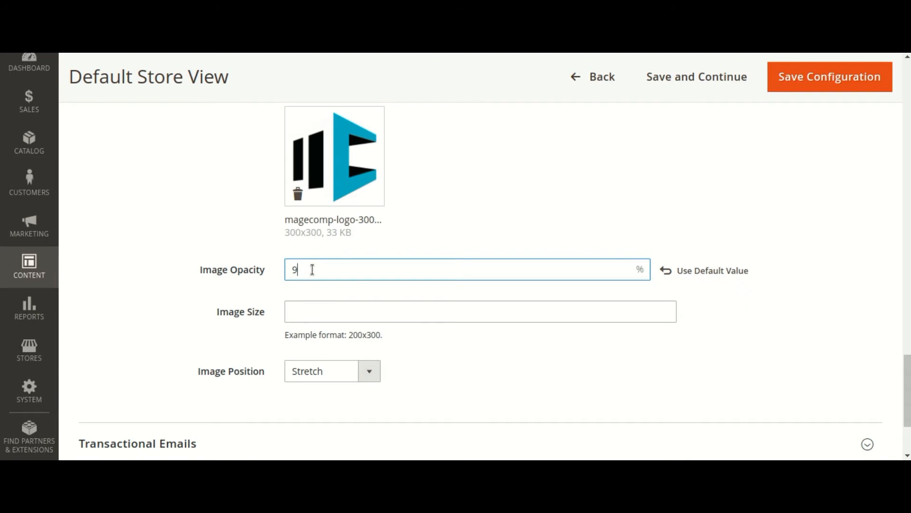
scroll(372, 273, down, 2)
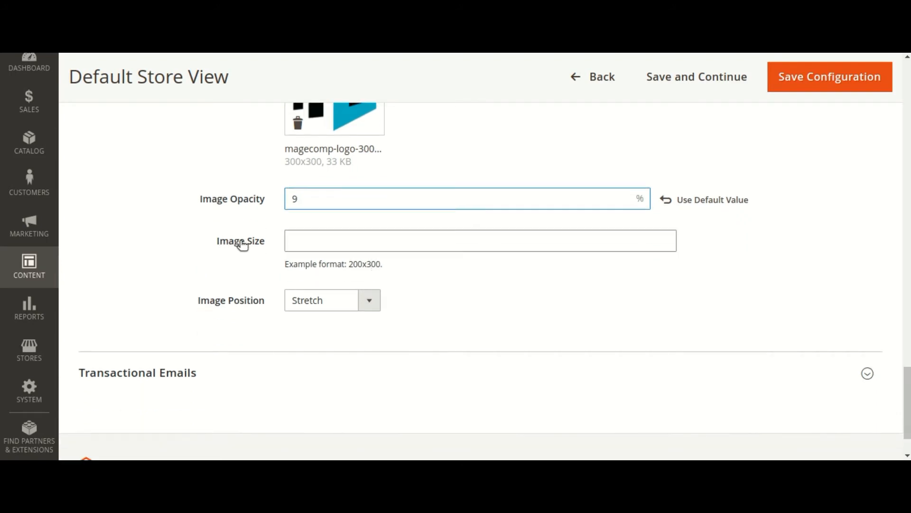
click(306, 241)
text(200)
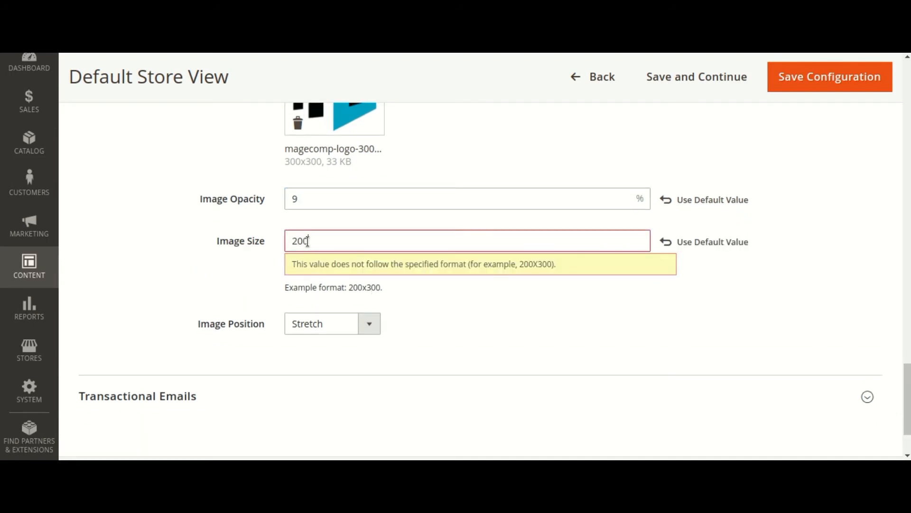
text(x300)
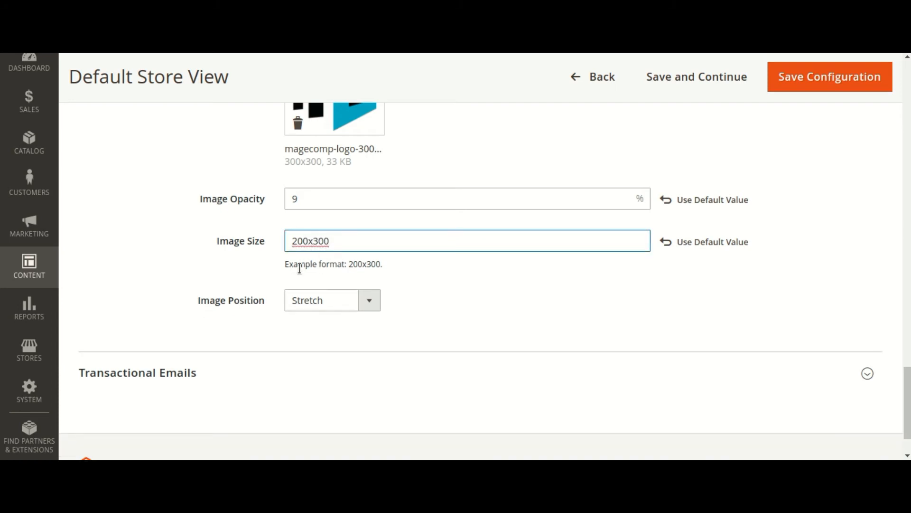
- Set the Small watermark's image position to Bottom/Left and save the design configuration
click(354, 309)
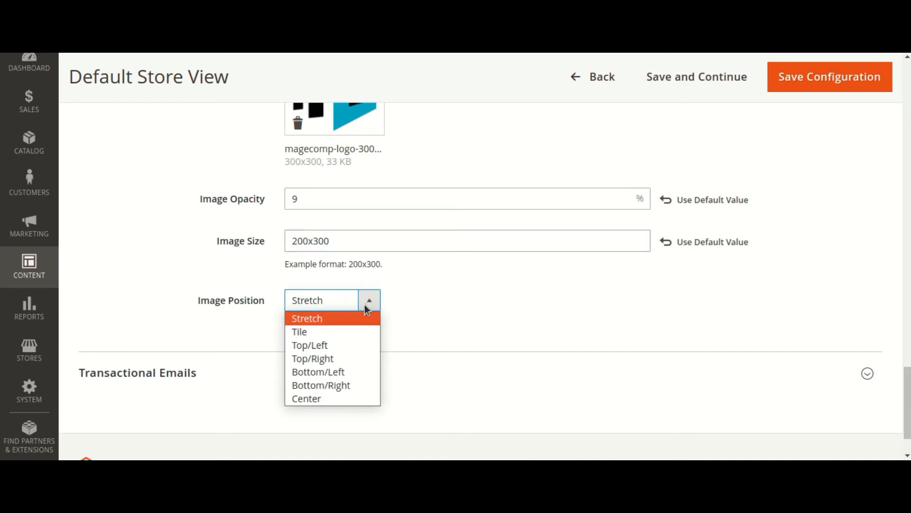
click(334, 375)
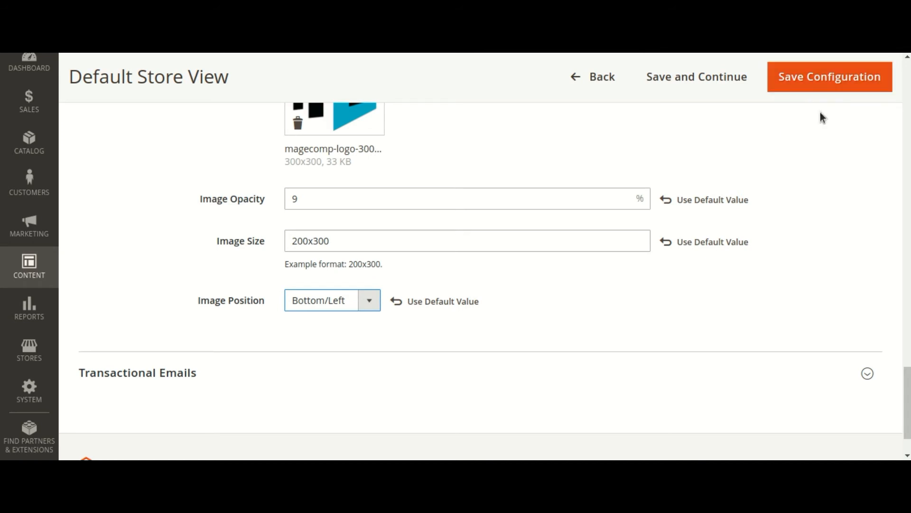
click(820, 80)
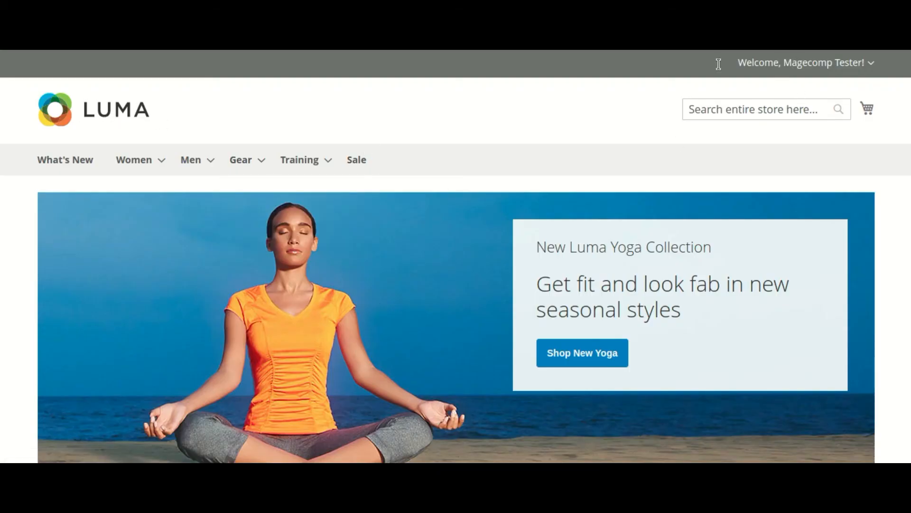
- On the Luma storefront, open the Tops category under Women and look over its product listing
mouse_move(147, 165)
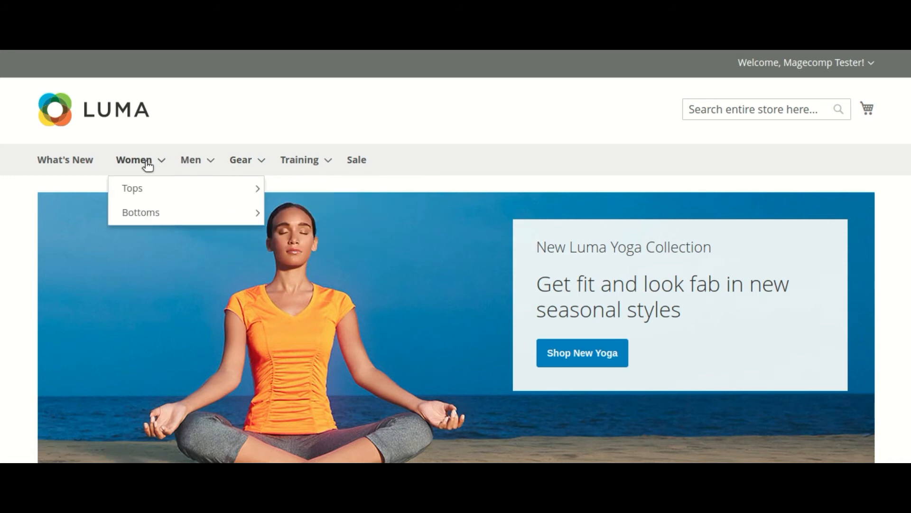
click(150, 186)
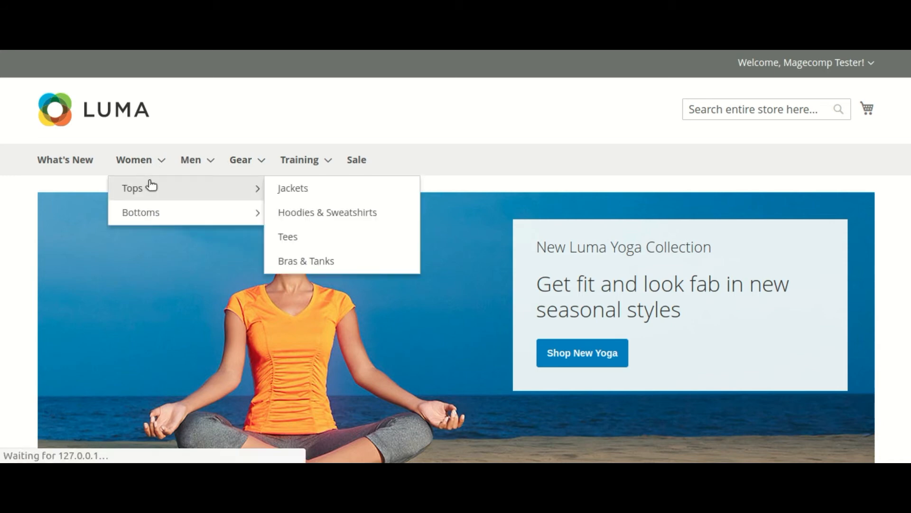
scroll(221, 261, down, 1)
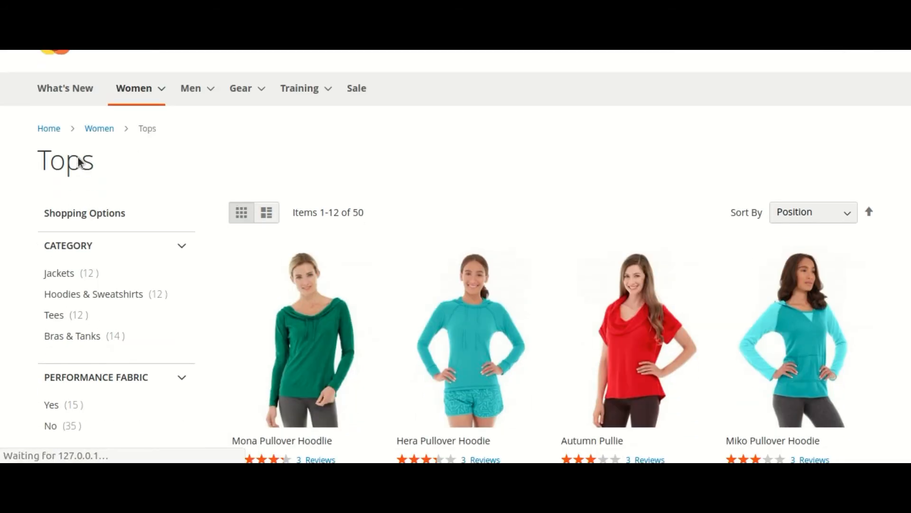
scroll(834, 400, down, 2)
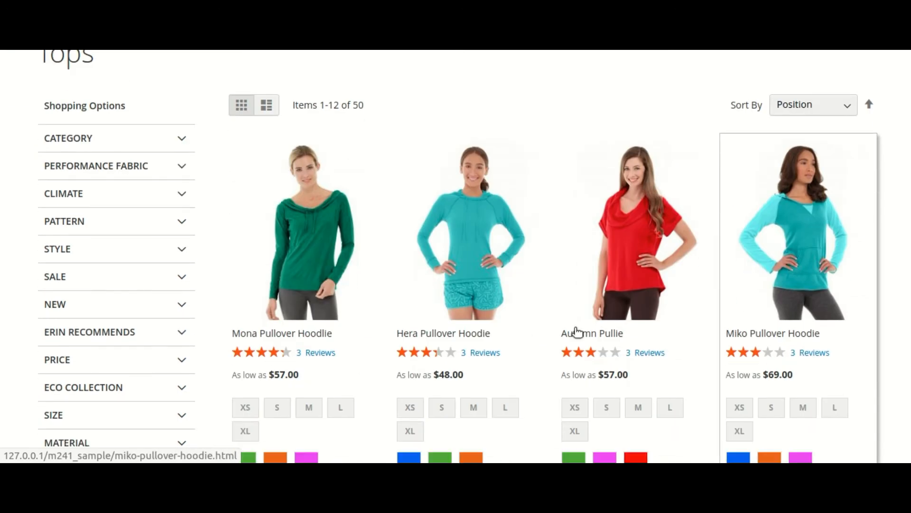
- Open the Mona Pullover Hoodlie product and examine the watermark on several of its gallery images
click(318, 284)
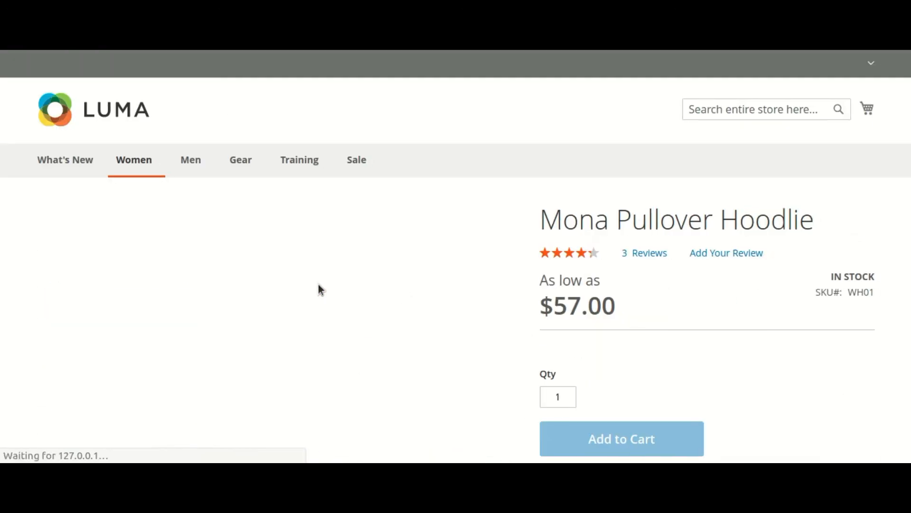
scroll(321, 287, down, 1)
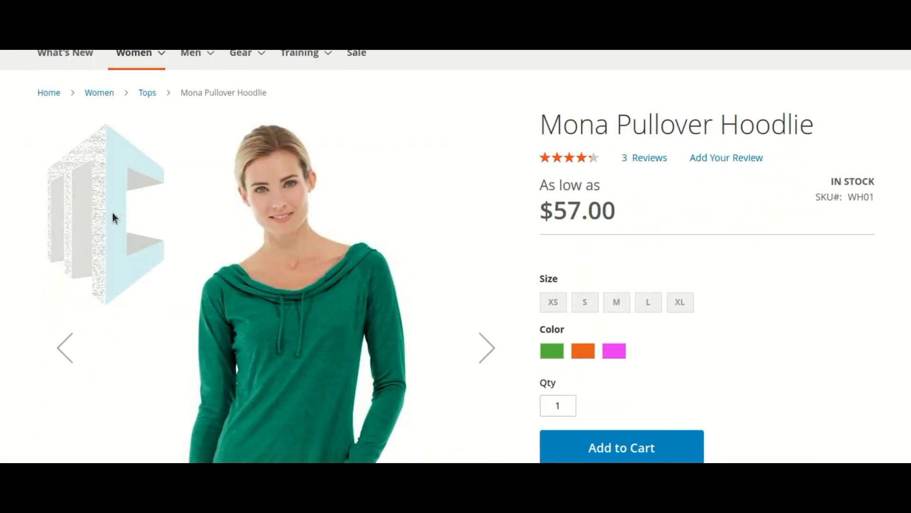
click(476, 354)
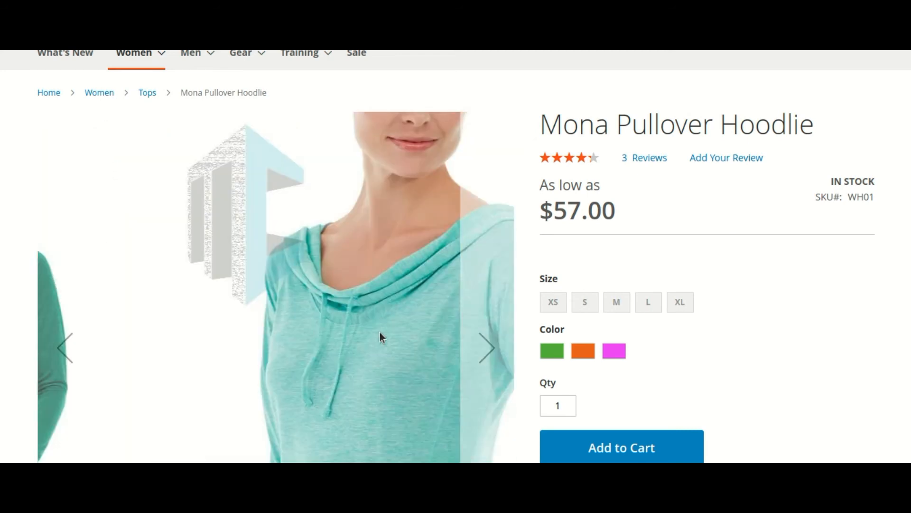
click(488, 348)
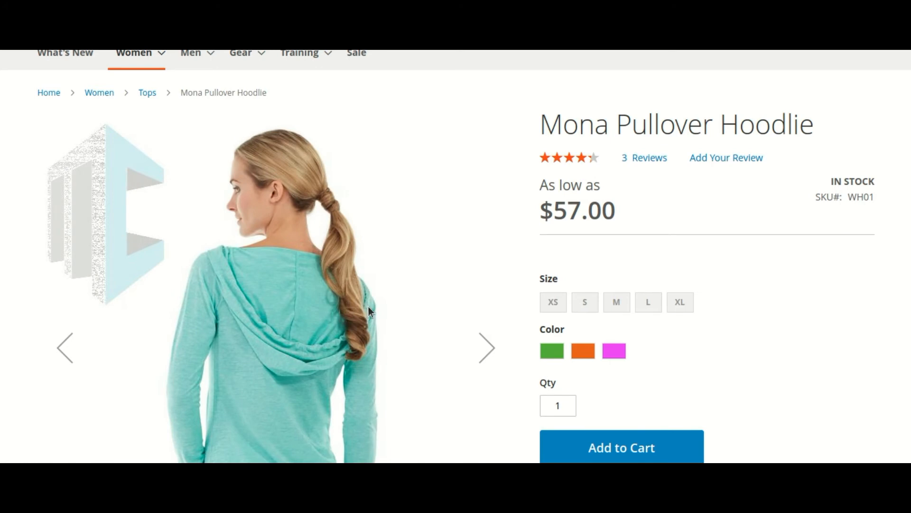
scroll(368, 306, down, 3)
scroll(318, 258, up, 5)
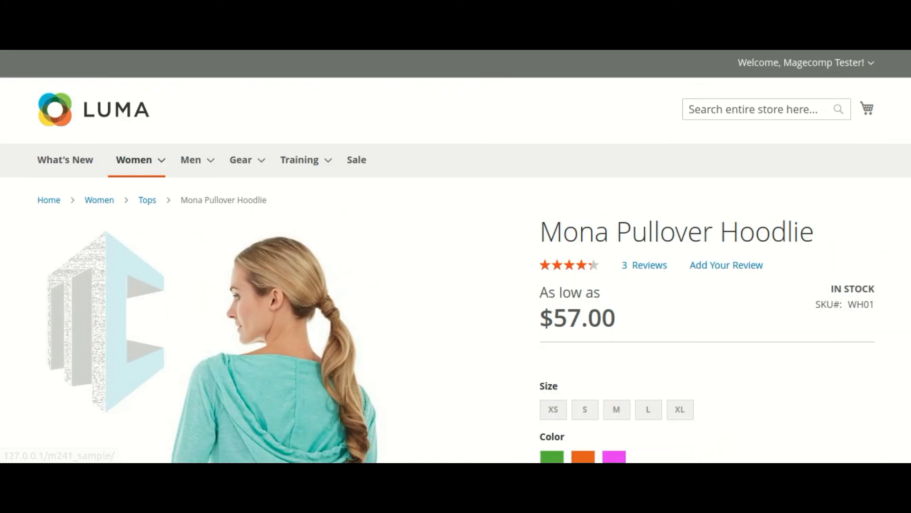
- Return to the Tops listing and open the Autumn Pullie product to check its image for the watermark
key(alt+Left)
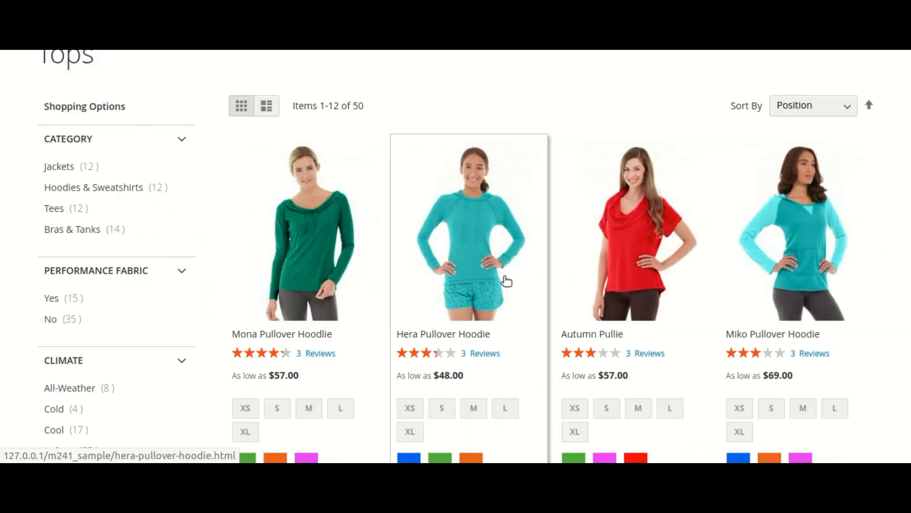
click(594, 256)
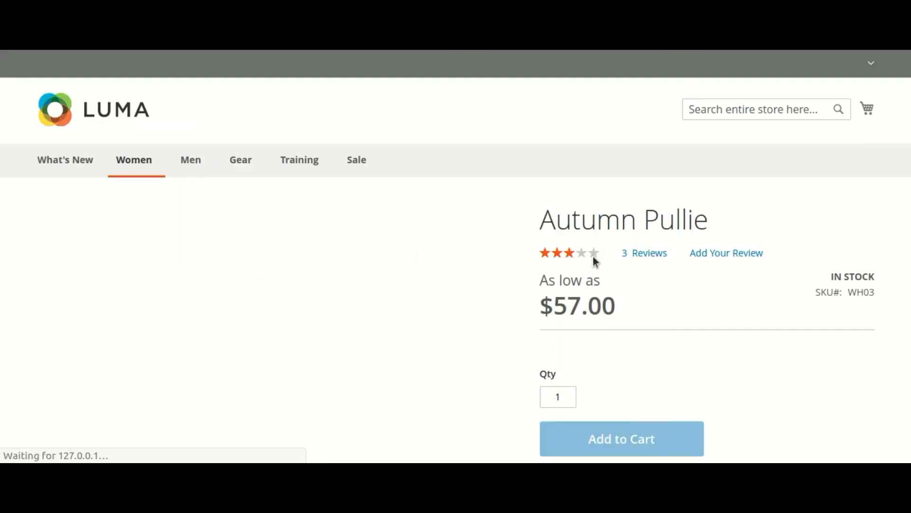
scroll(226, 283, down, 1)
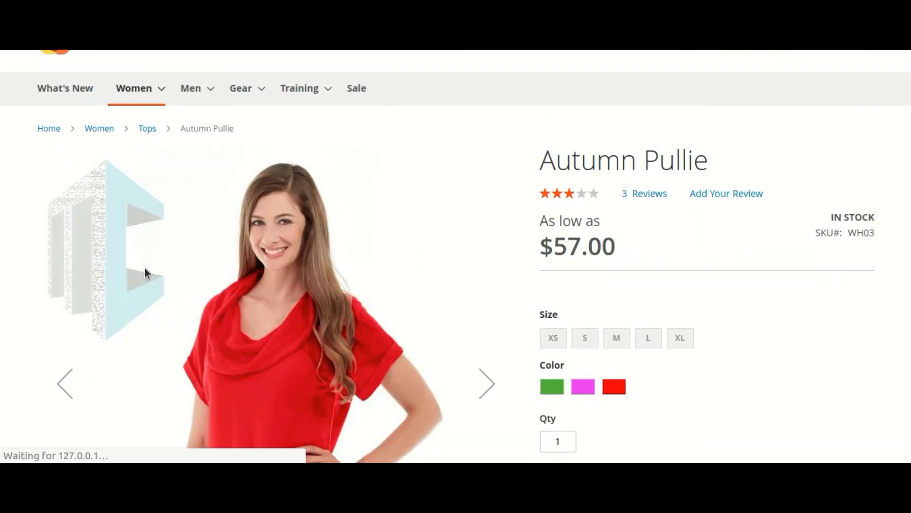
- Examine the watermark on the next gallery images of the Autumn Pullie product, then return to the Tops listing
scroll(145, 268, down, 1)
scroll(96, 266, up, 1)
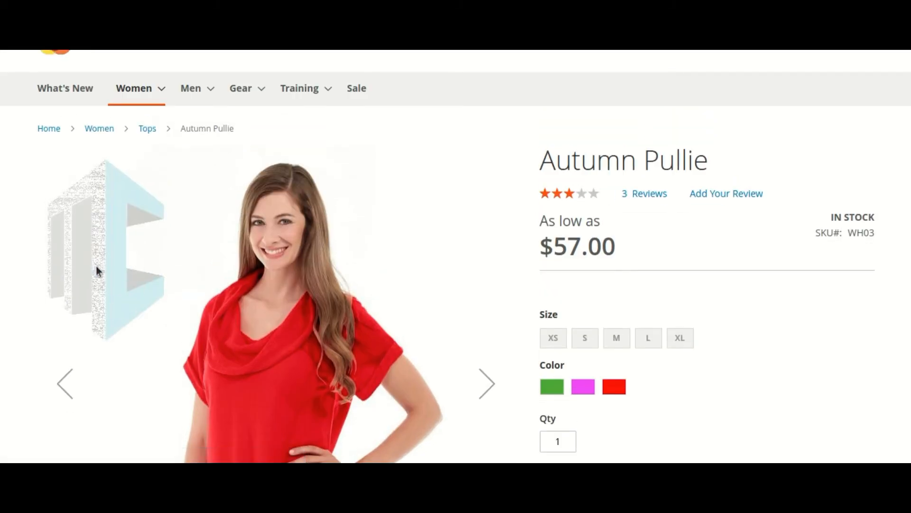
click(484, 383)
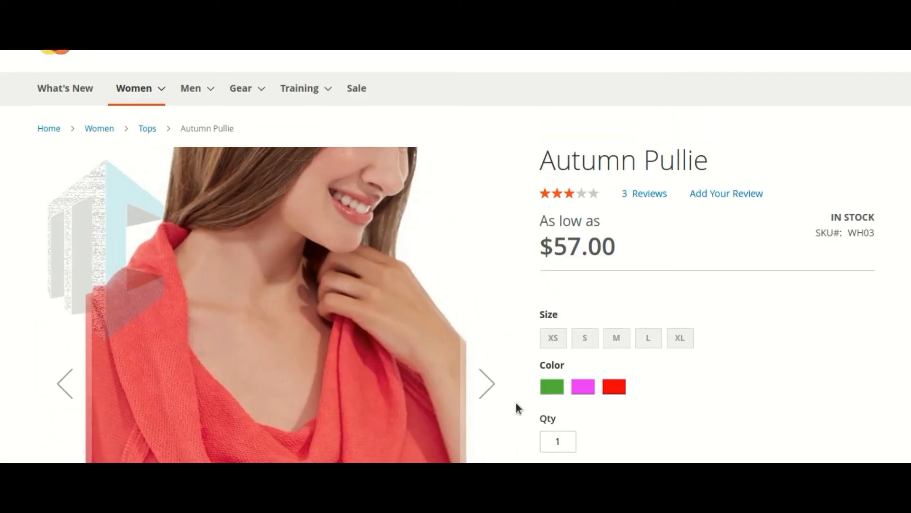
click(482, 387)
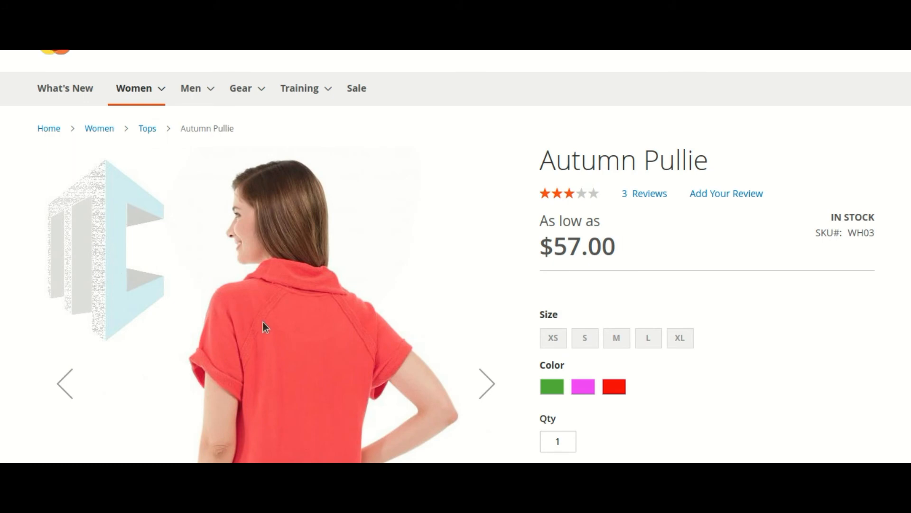
key(alt+Left)
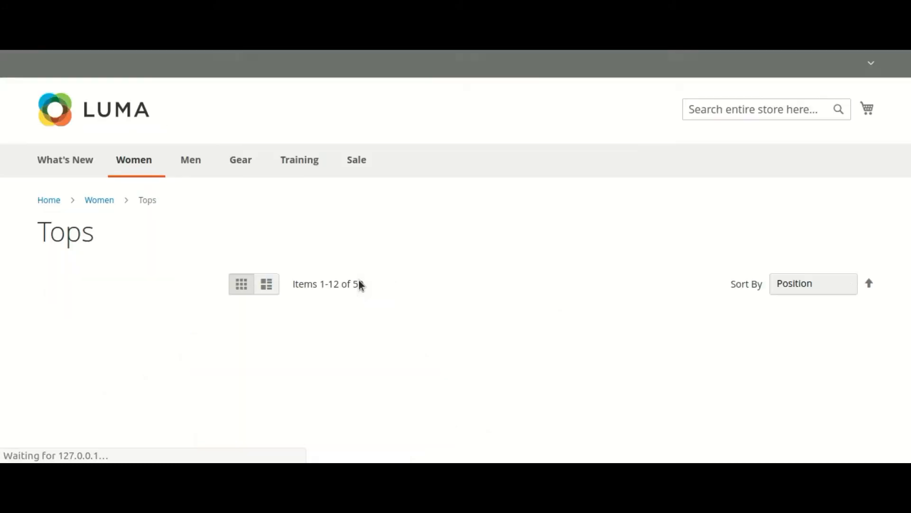
scroll(426, 286, up, 4)
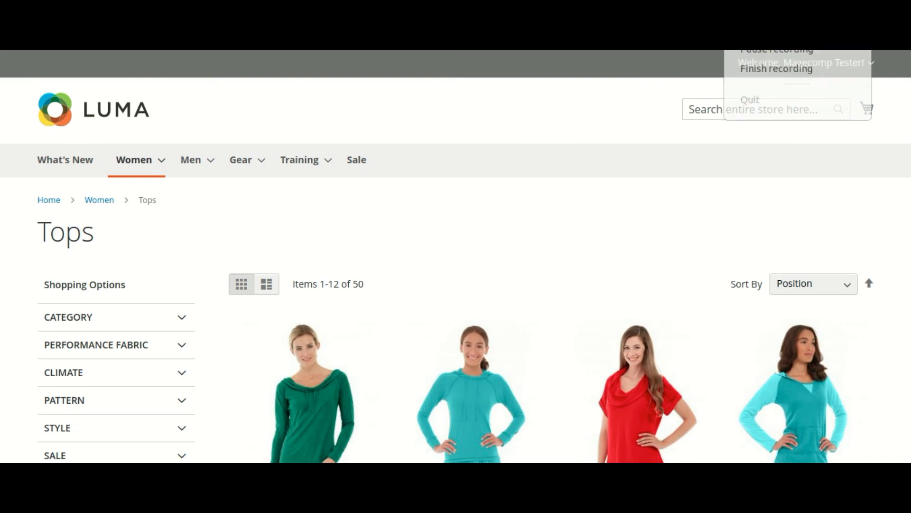
click(753, 69)
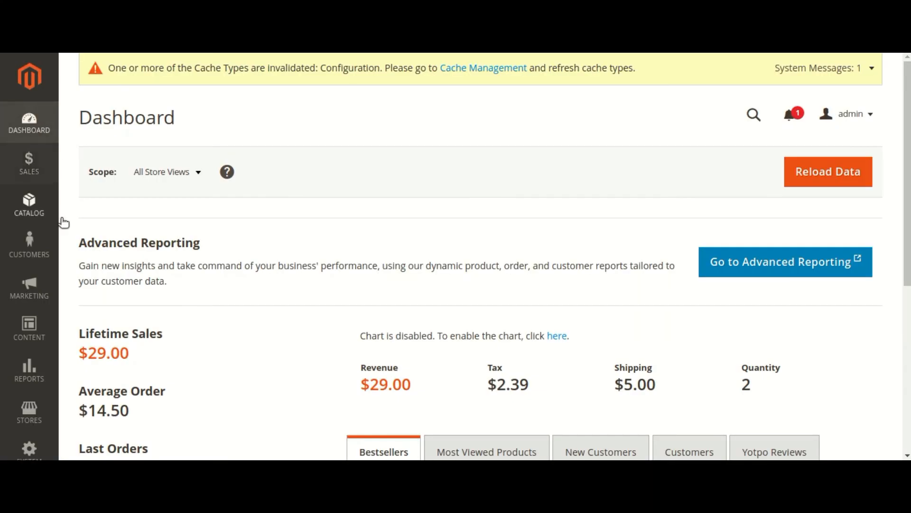
- In the Magento admin, open the design configuration of the Default Store View for editing
scroll(289, 313, down, 6)
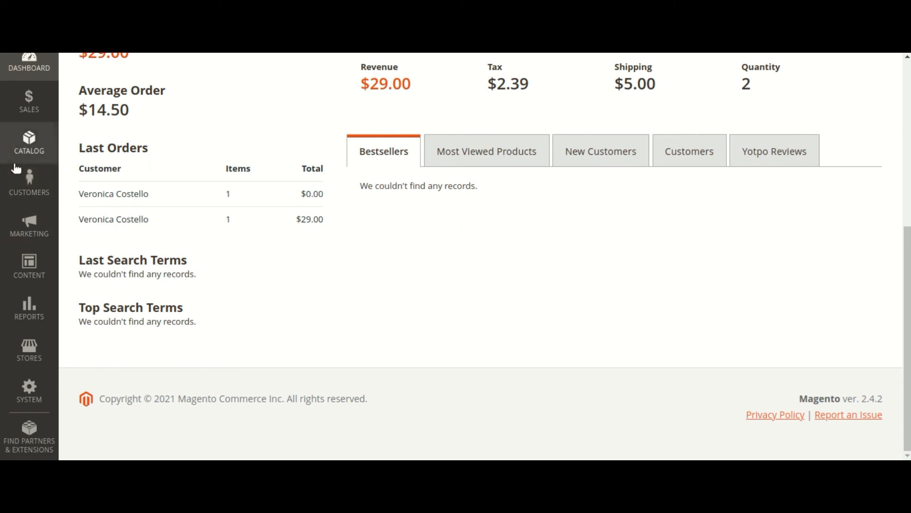
click(32, 269)
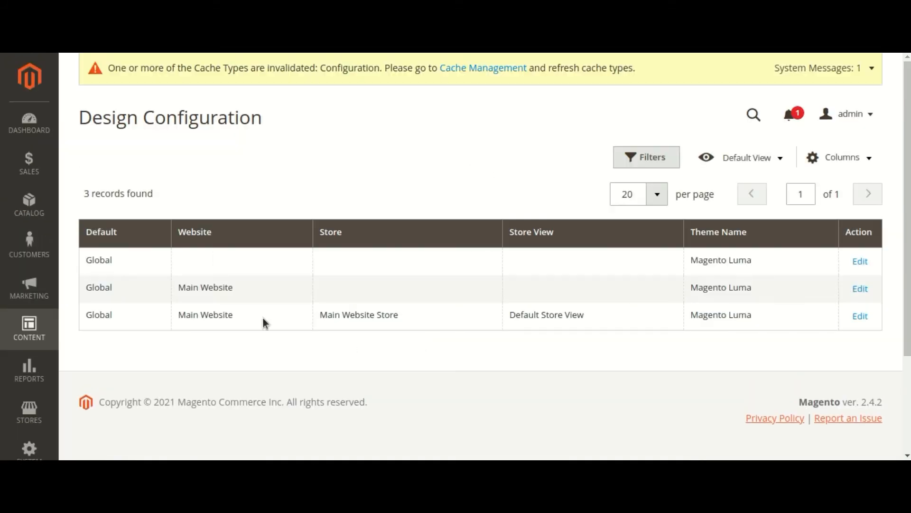
click(850, 316)
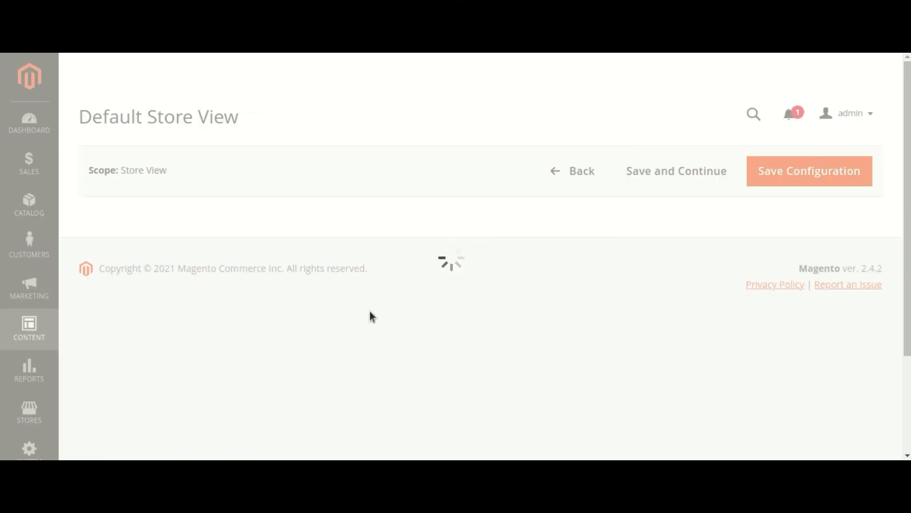
- Delete the Base image from the Product Image Watermarks settings and save the design configuration
scroll(325, 296, down, 2)
scroll(326, 251, down, 8)
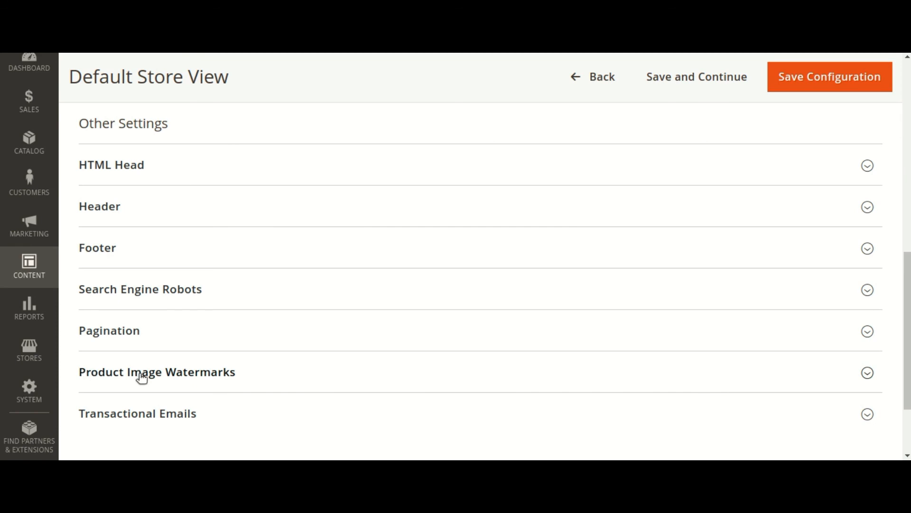
click(249, 377)
scroll(167, 312, down, 3)
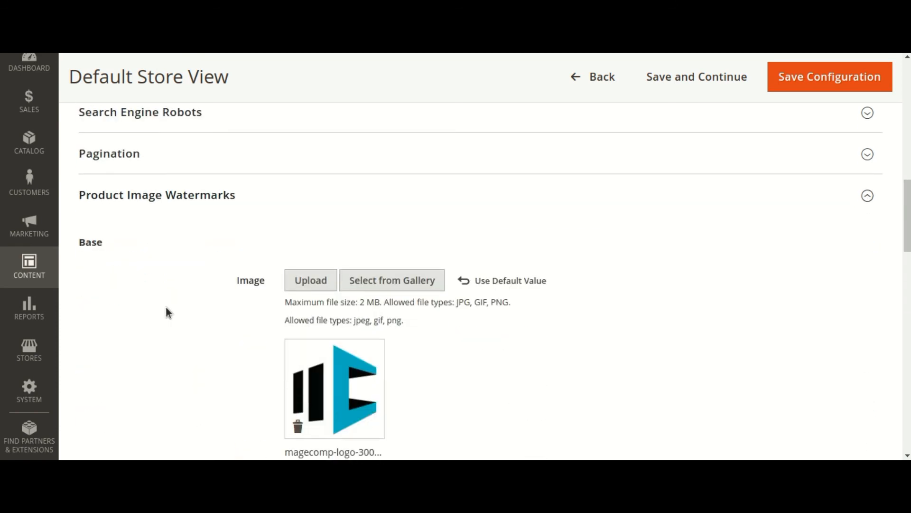
scroll(246, 299, down, 2)
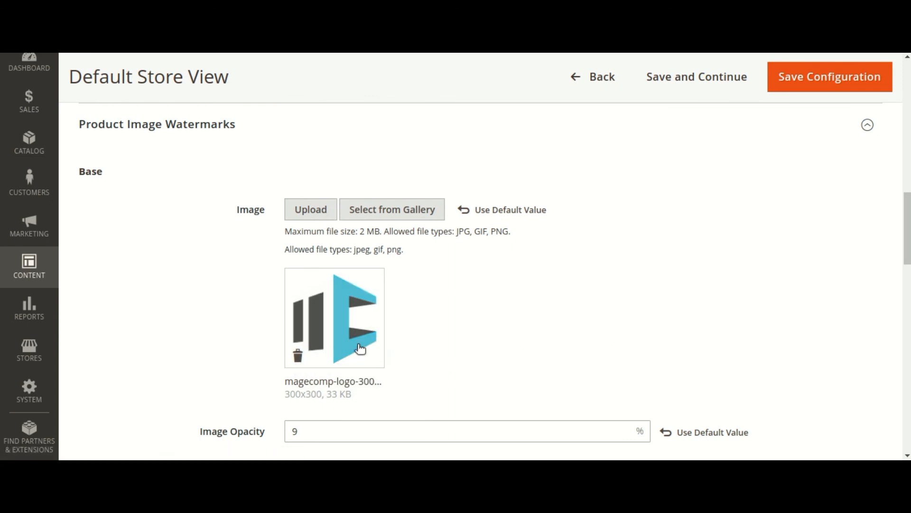
click(298, 356)
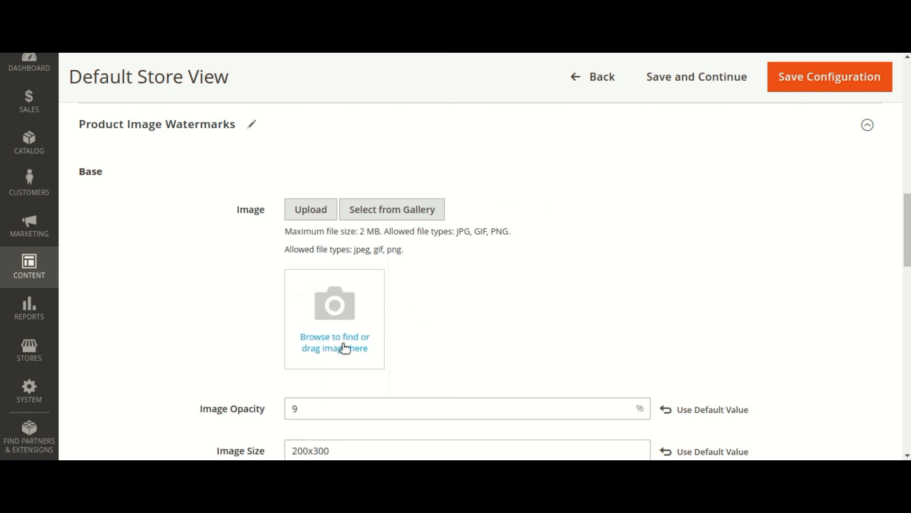
click(838, 85)
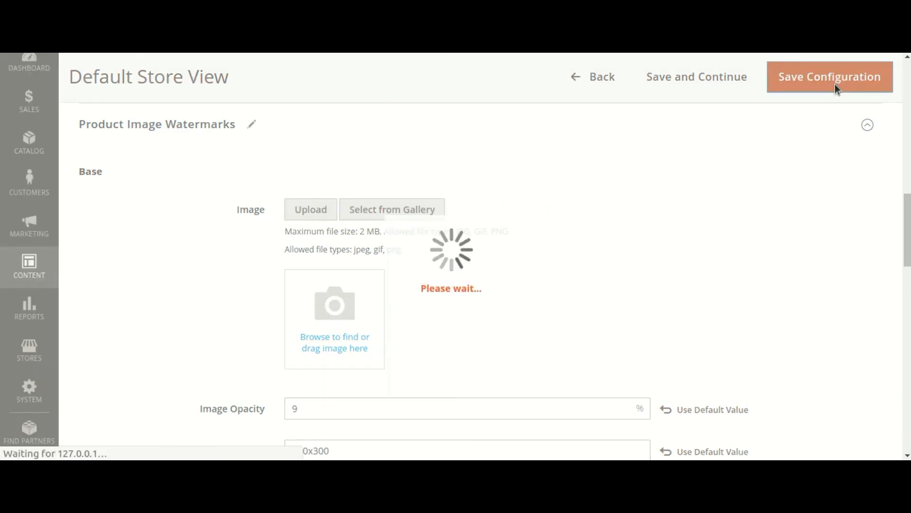